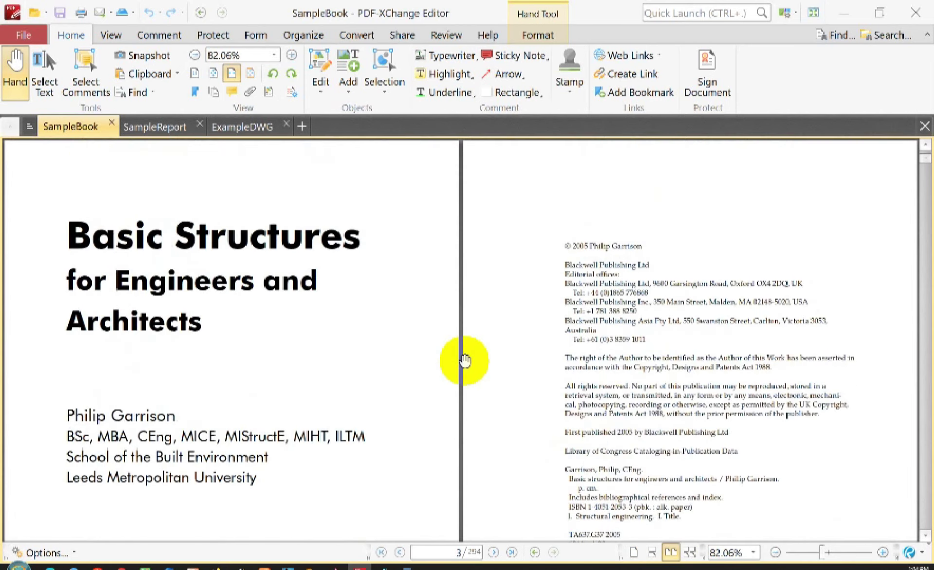
Set SampleBook to the continuous two-page layout, return to page 1, and reduce the zoom to about 47%
left_click(690, 552)
scroll(529, 379, "down", 10)
scroll(529, 379, "up", 6)
scroll(529, 380, "up", 5)
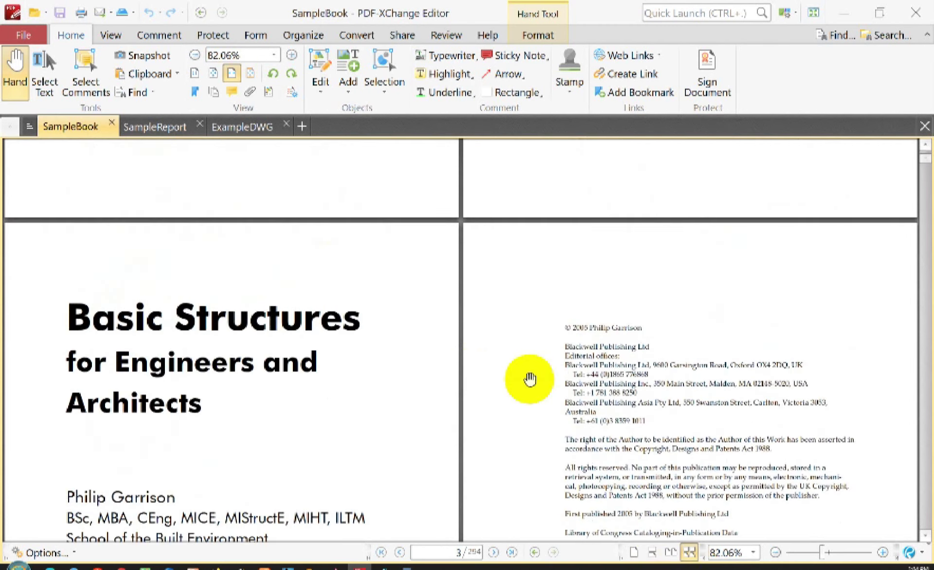
scroll(529, 380, "up", 10)
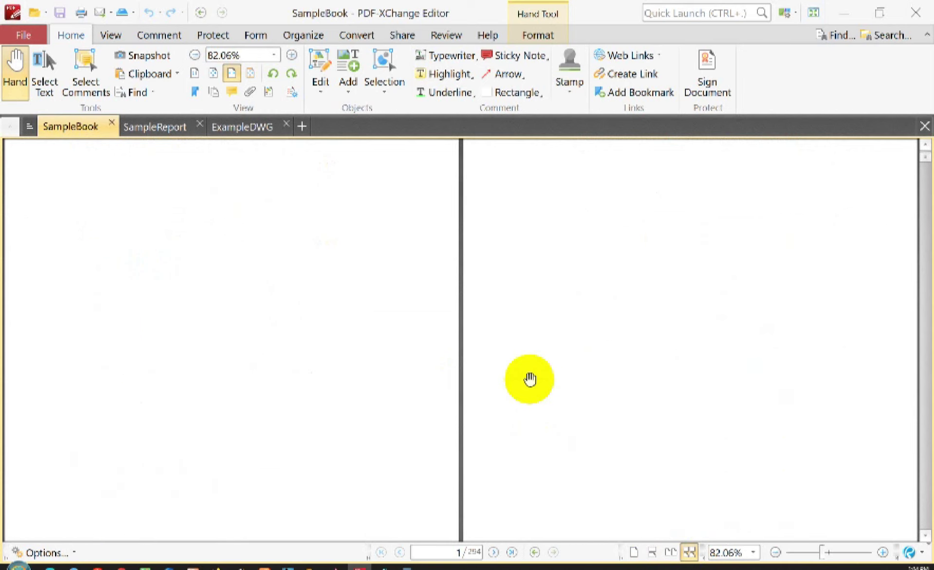
scroll(512, 358, "up", 2)
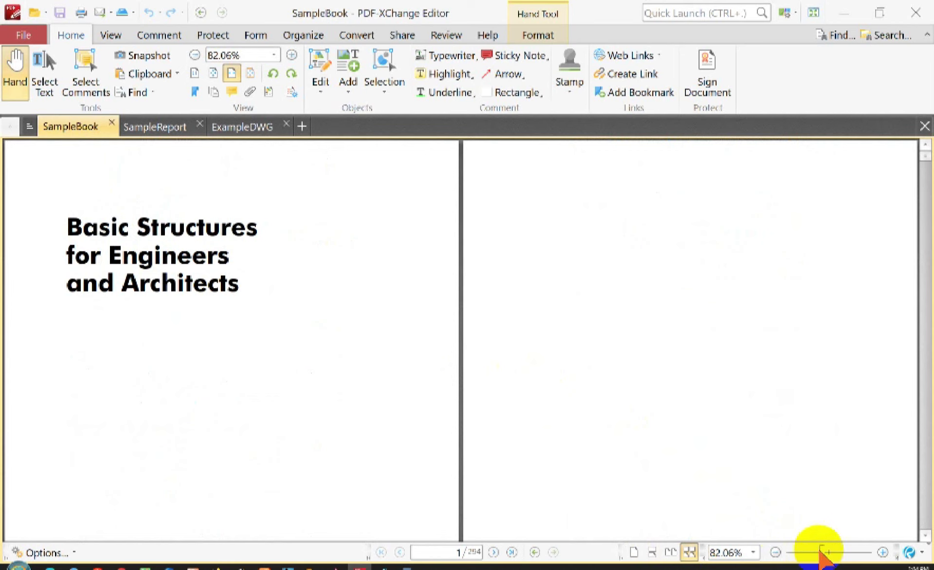
mouse_move(821, 551)
left_mouse_down()
mouse_move(805, 551)
mouse_move(840, 555)
mouse_move(807, 555)
left_mouse_up()
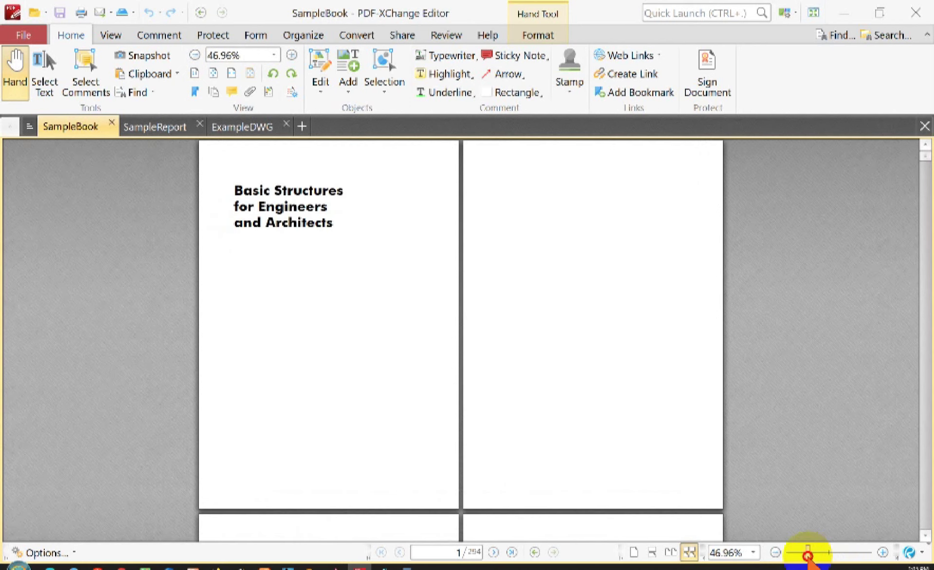
Set a non-continuous two-page layout and try the page-fit, width-fit and 100% zooms, ending on page fit
left_click(672, 552)
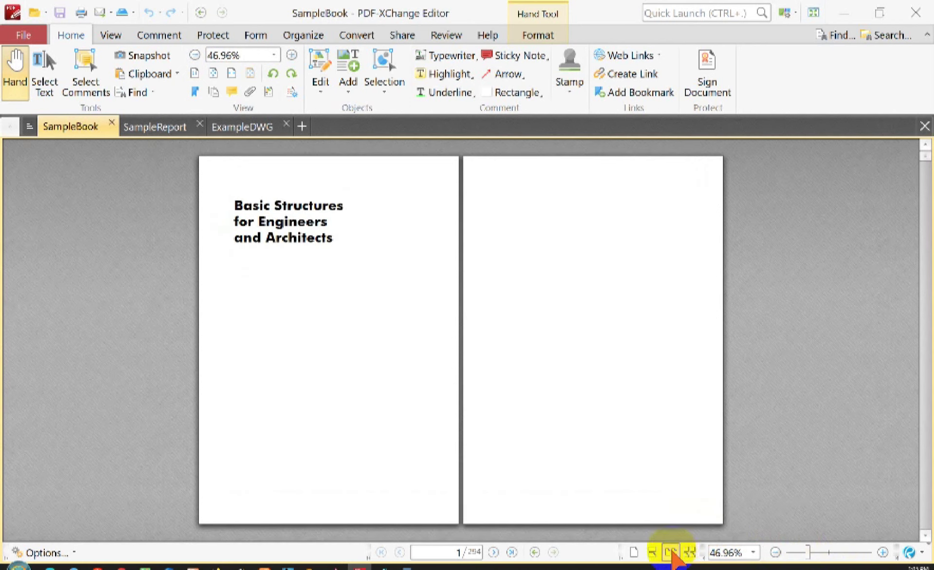
left_click(213, 74)
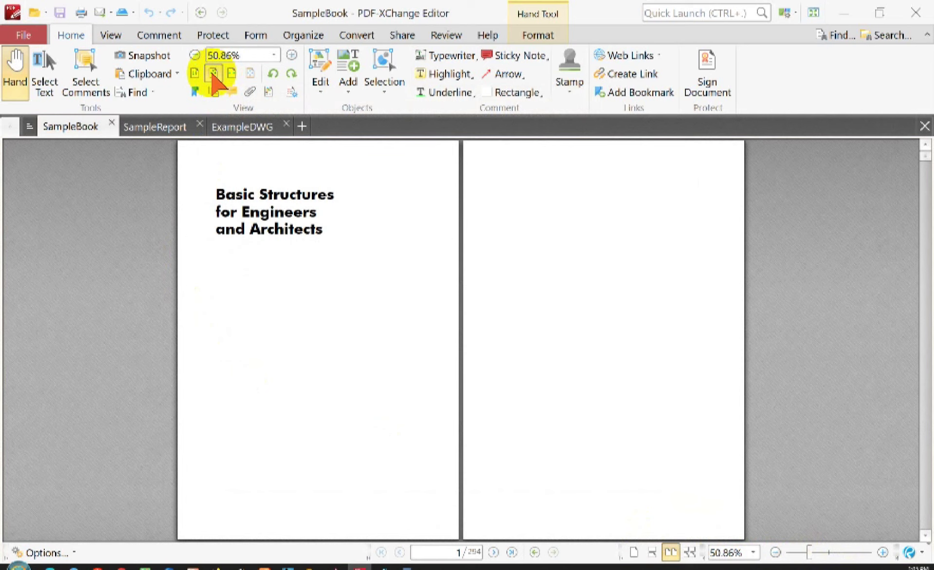
left_click(232, 74)
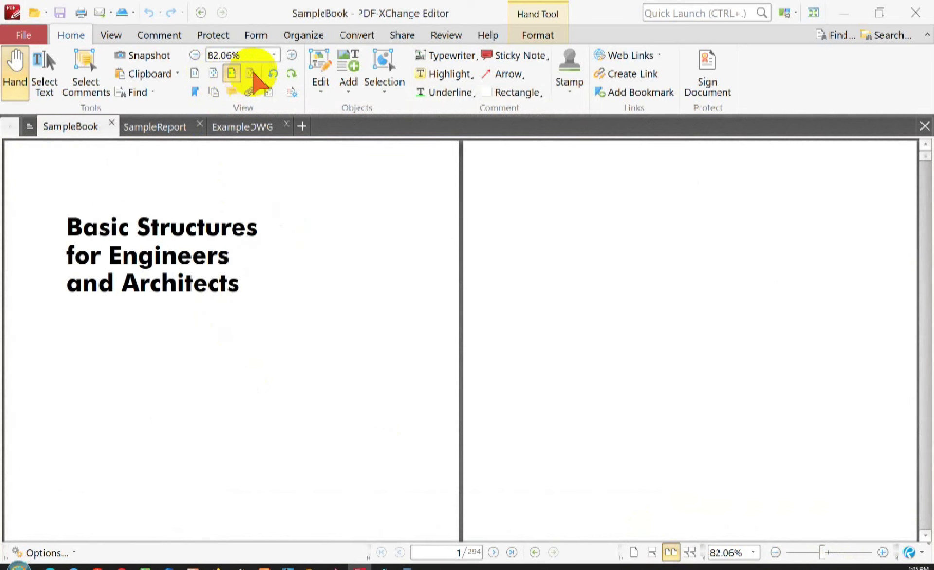
left_click(195, 74)
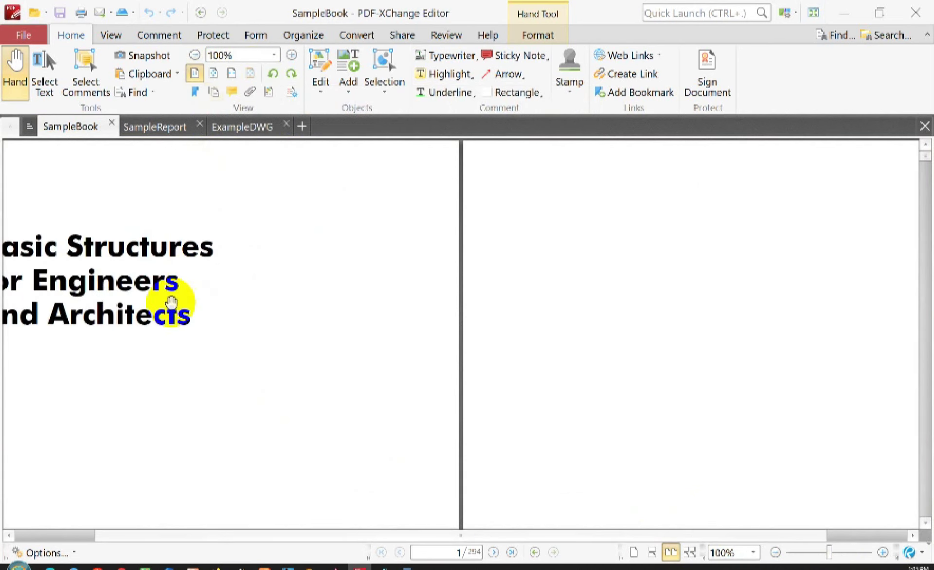
left_click_drag(177, 298, 279, 365)
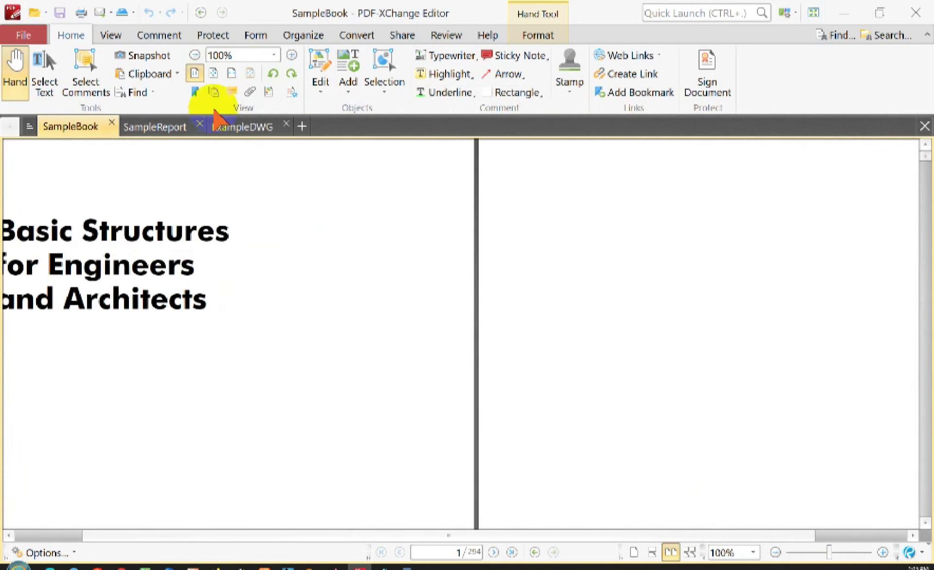
left_click(213, 74)
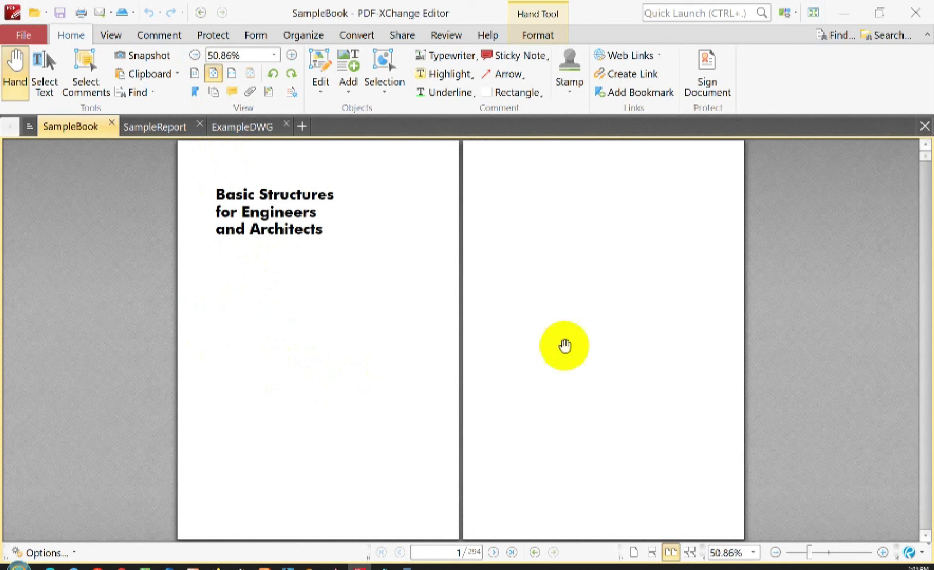
Set the layout to a single page and rotate the view clockwise through one full turn
left_click(633, 552)
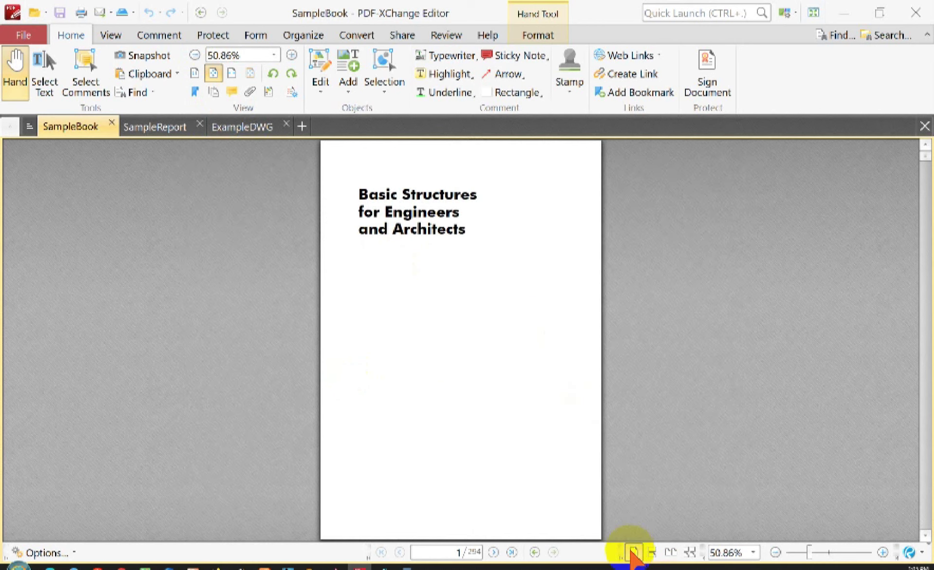
left_click(291, 74)
left_click(292, 74)
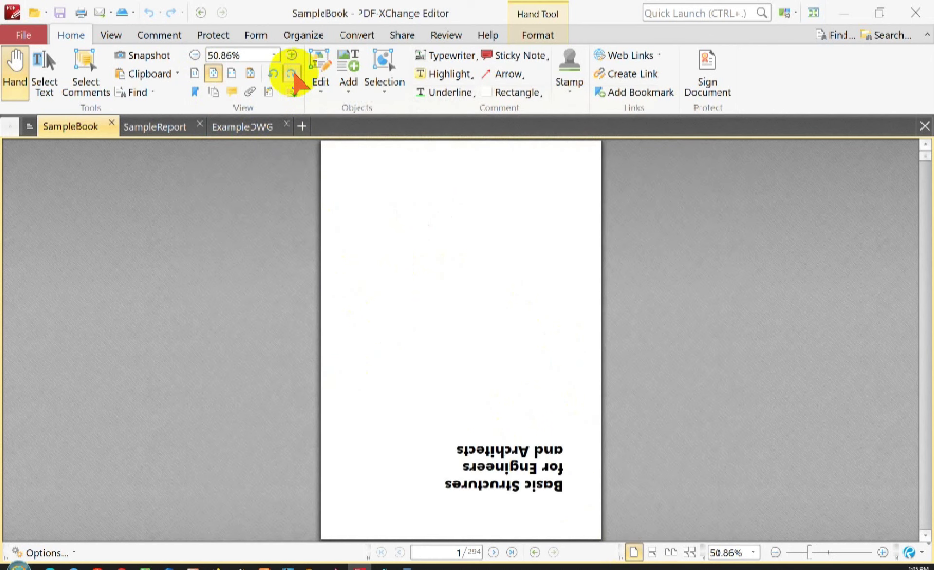
left_click(293, 74)
left_click(292, 73)
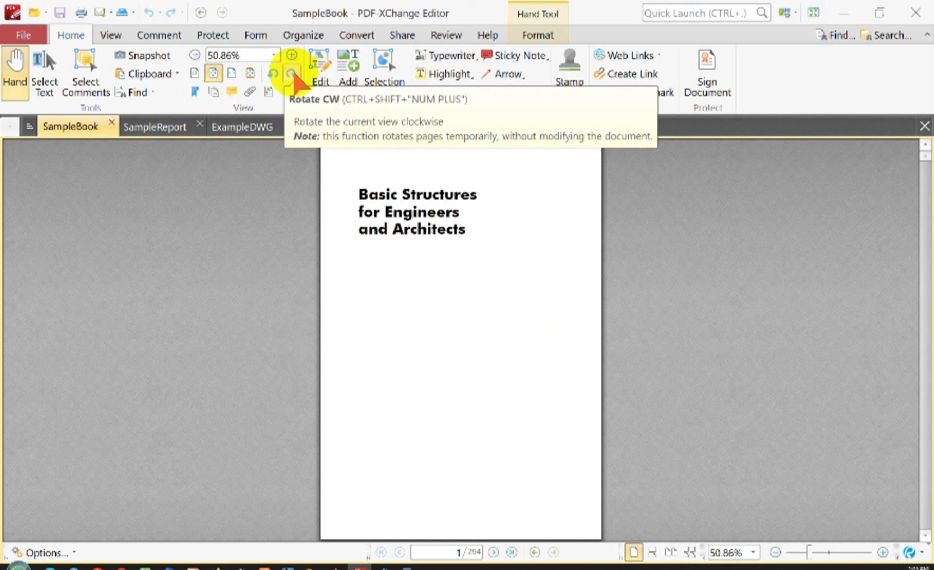
scroll(433, 273, "down", 1)
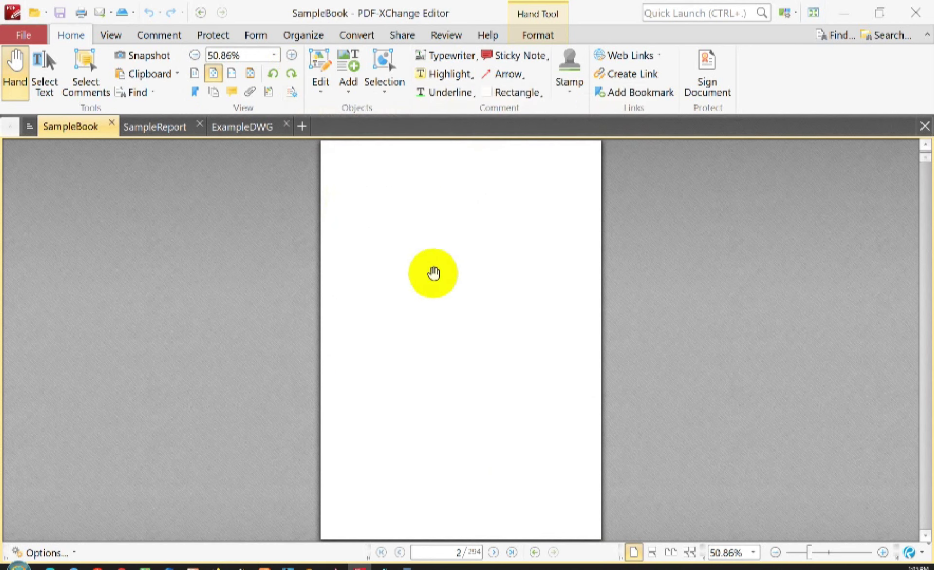
Find "engineering" in SampleBook, step through its first three matches, and close the search
left_click(140, 92)
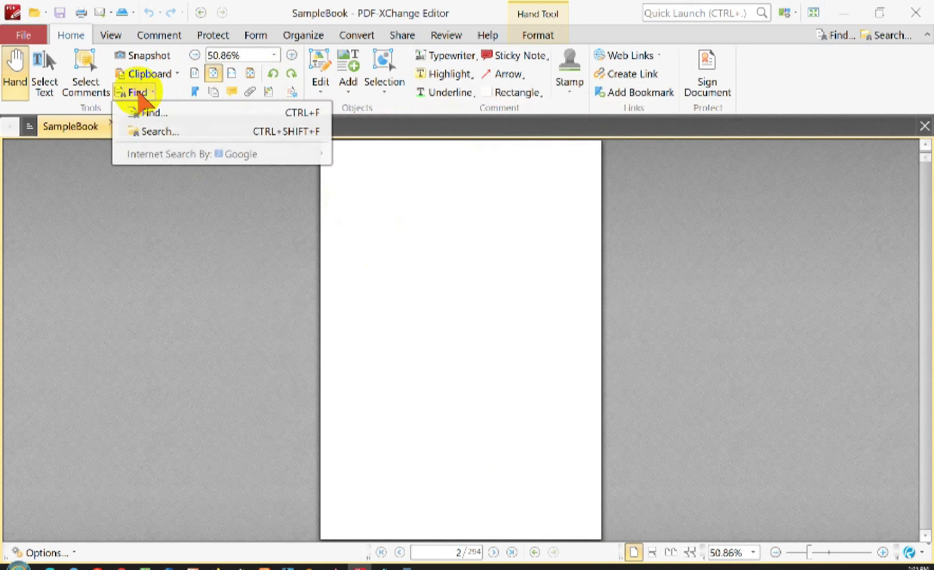
left_click(153, 115)
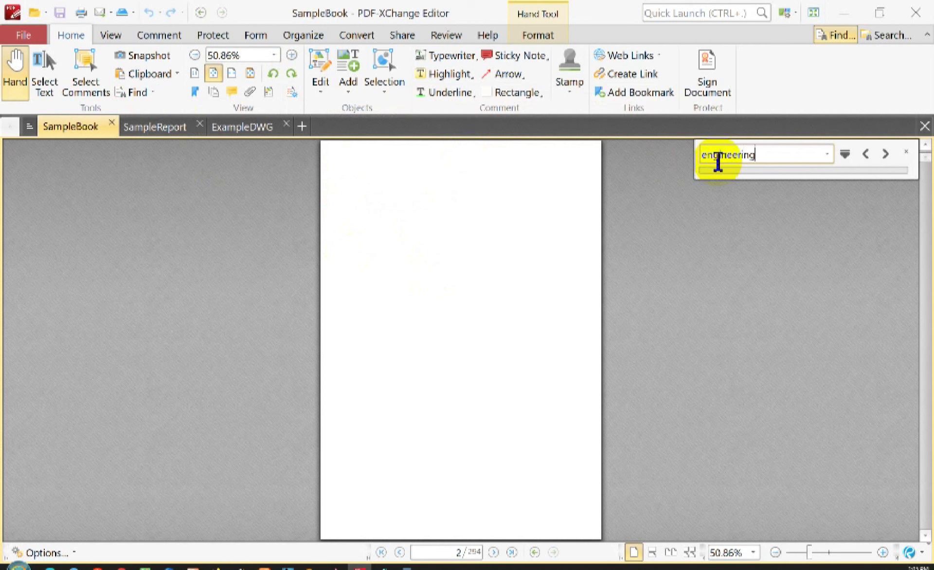
left_click(887, 155)
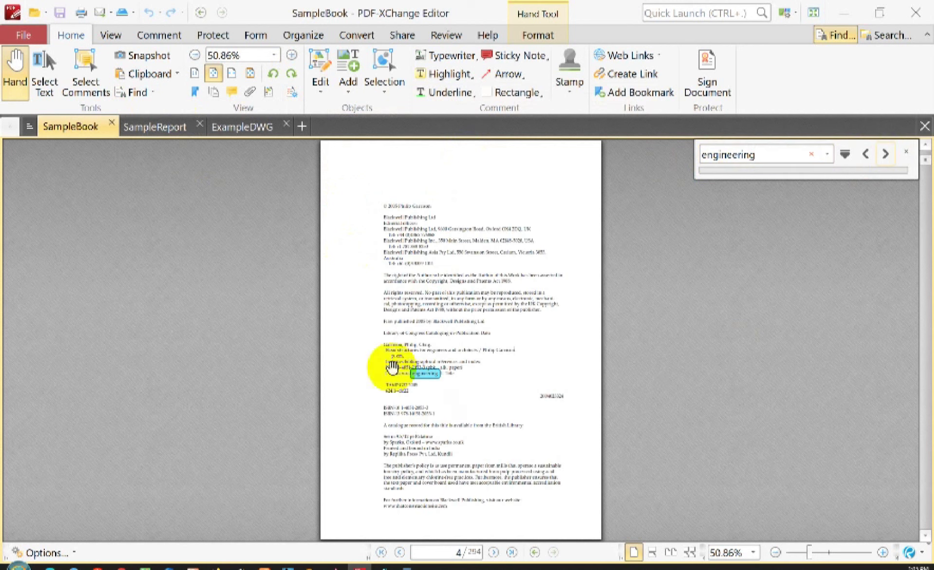
left_click(885, 154)
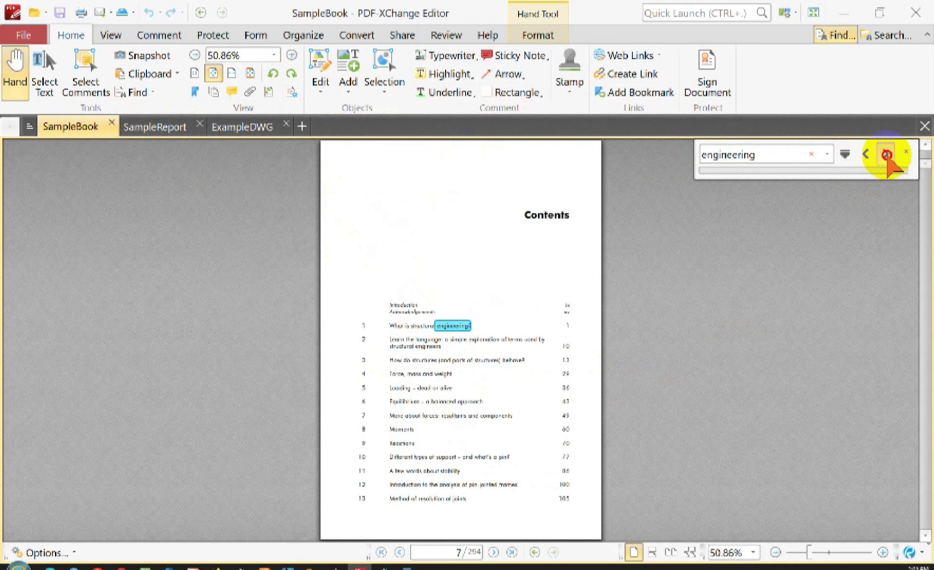
left_click(886, 155)
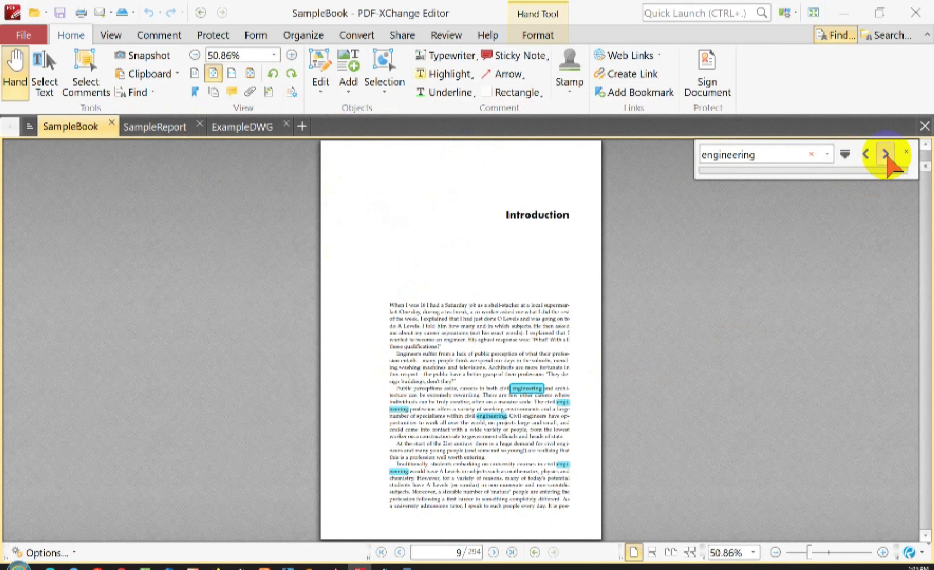
left_click(908, 153)
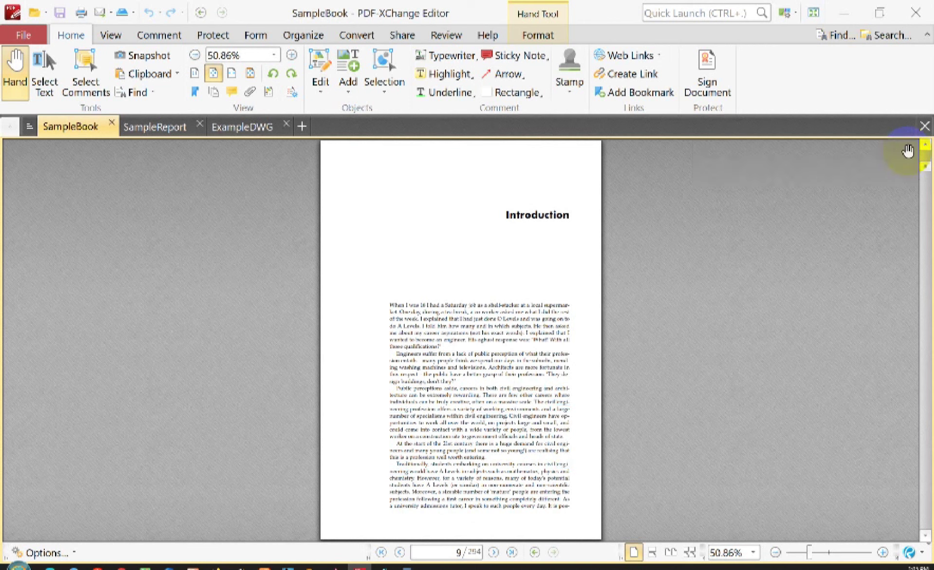
Enlarge the Introduction page to 165% so it fills the window width, and fit the whole page again
left_click(250, 74)
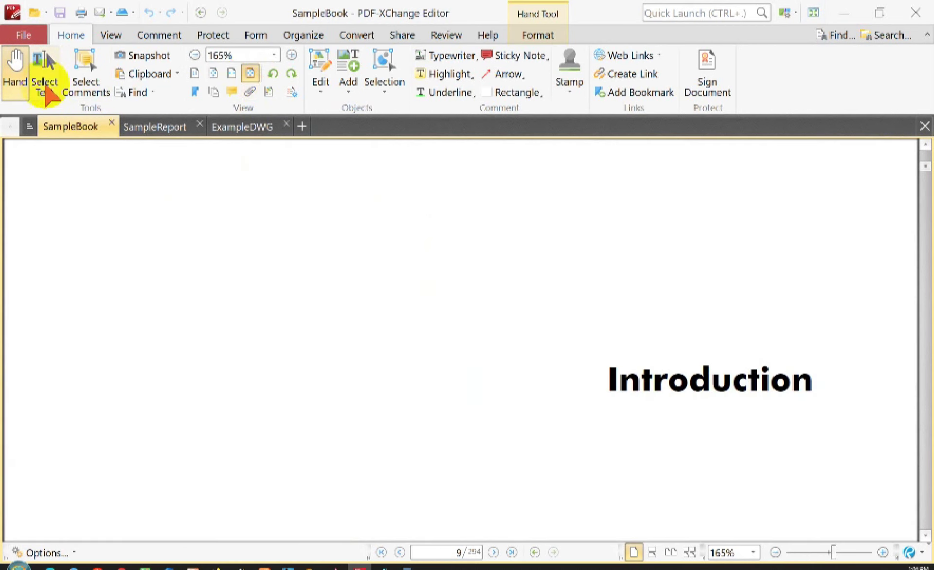
left_click_drag(484, 447, 441, 387)
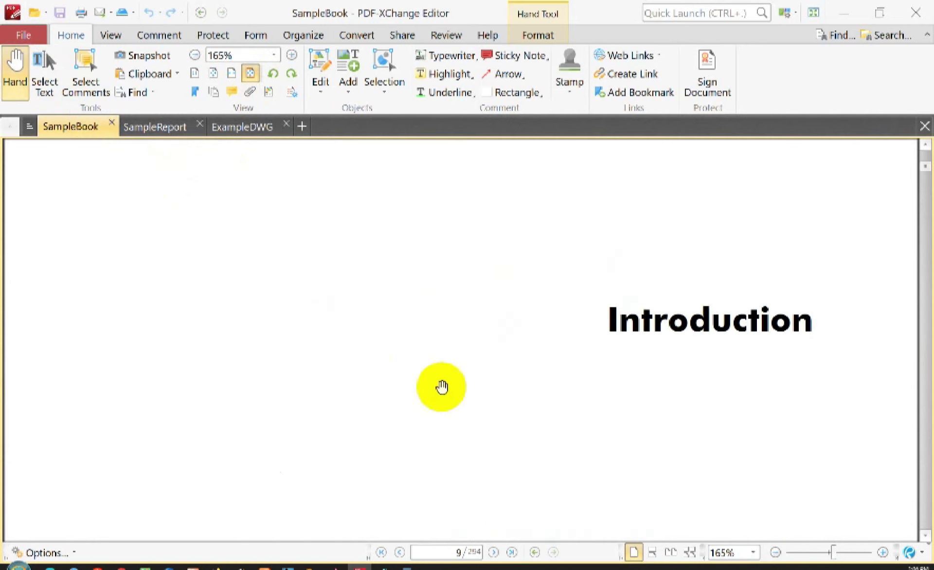
left_click(213, 73)
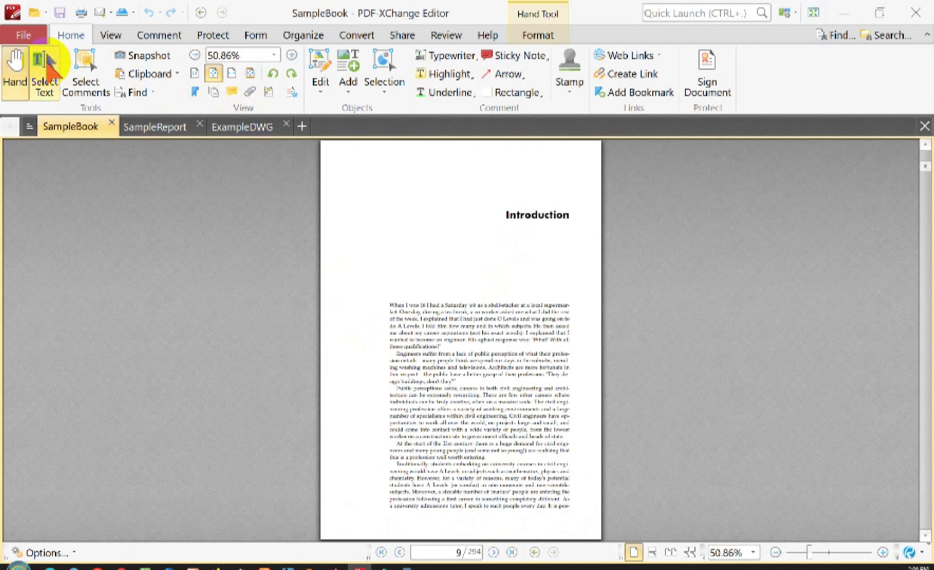
Select the second and third lines of the Introduction's first paragraph with the Select Text tool and copy them
left_click(44, 72)
left_click_drag(388, 306, 573, 317)
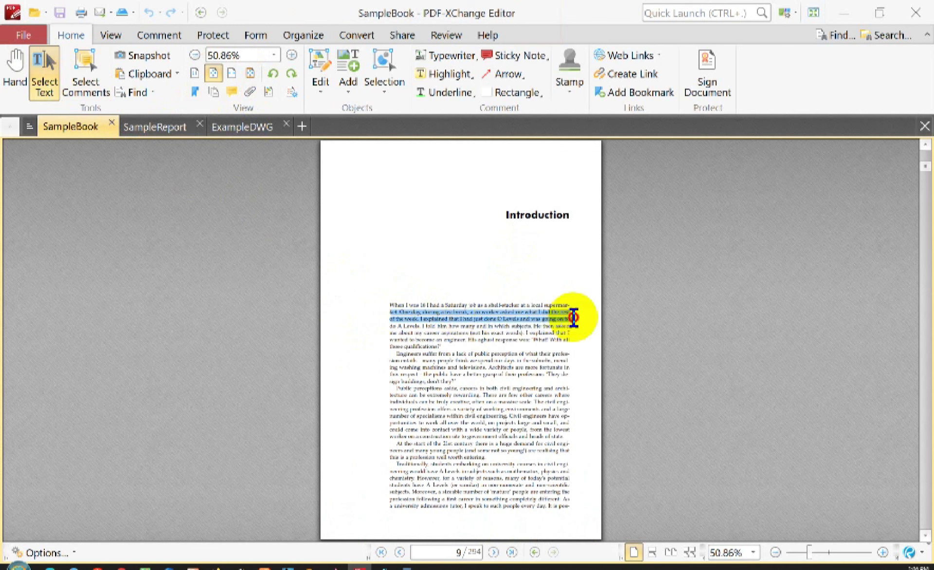
right_click(564, 316)
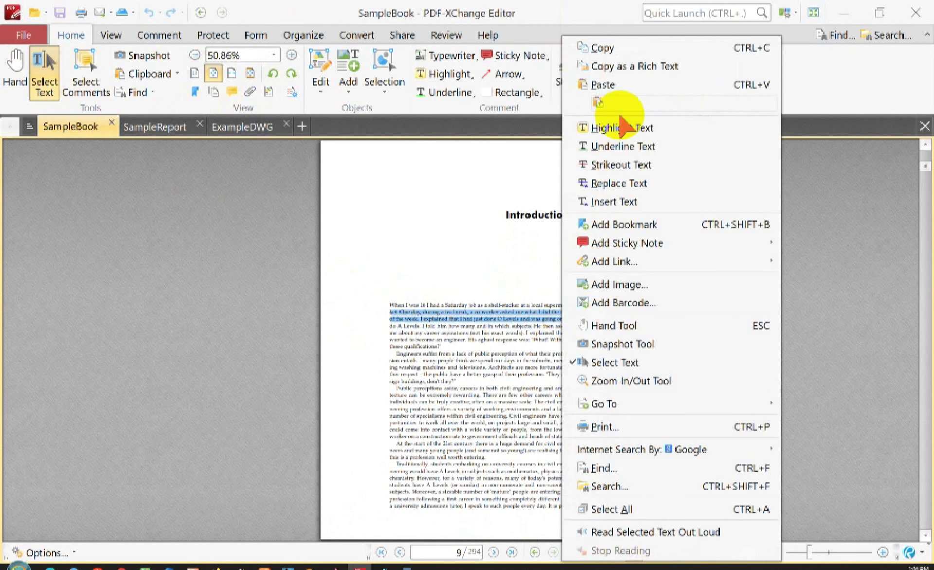
left_click(614, 48)
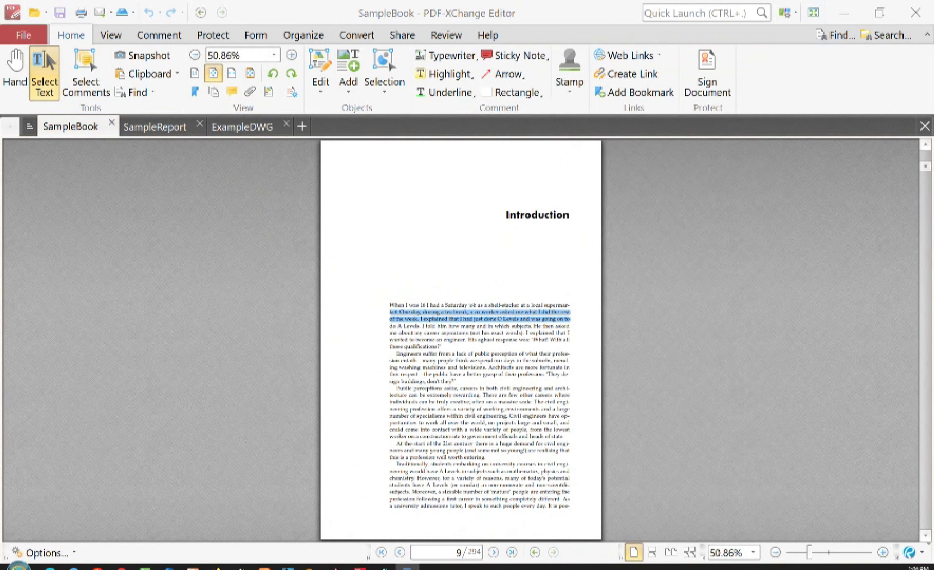
Switch to WordPad, paste the copied lines below the "- free" item, and move the window out of the way
left_click_drag(0, 331, 341, 153)
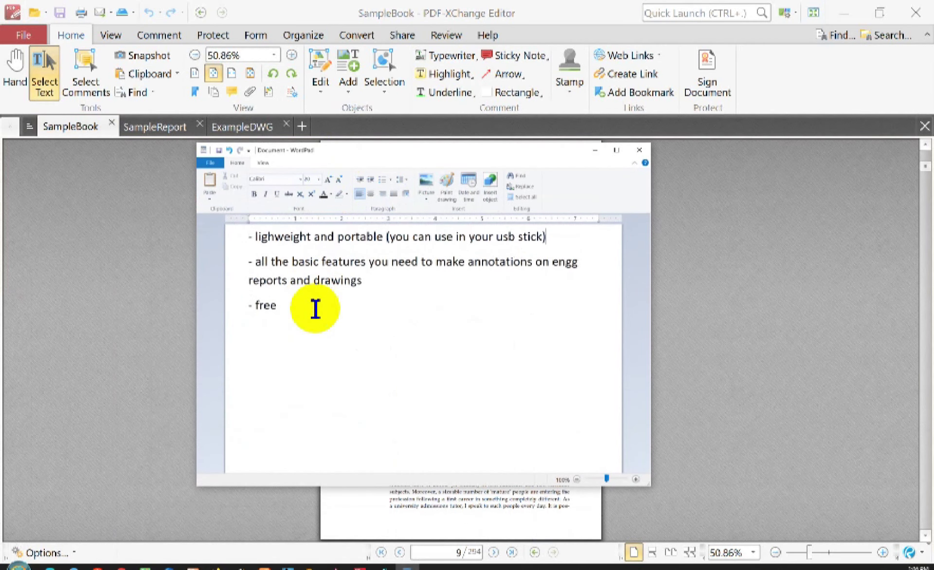
right_click(265, 354)
left_click(292, 381)
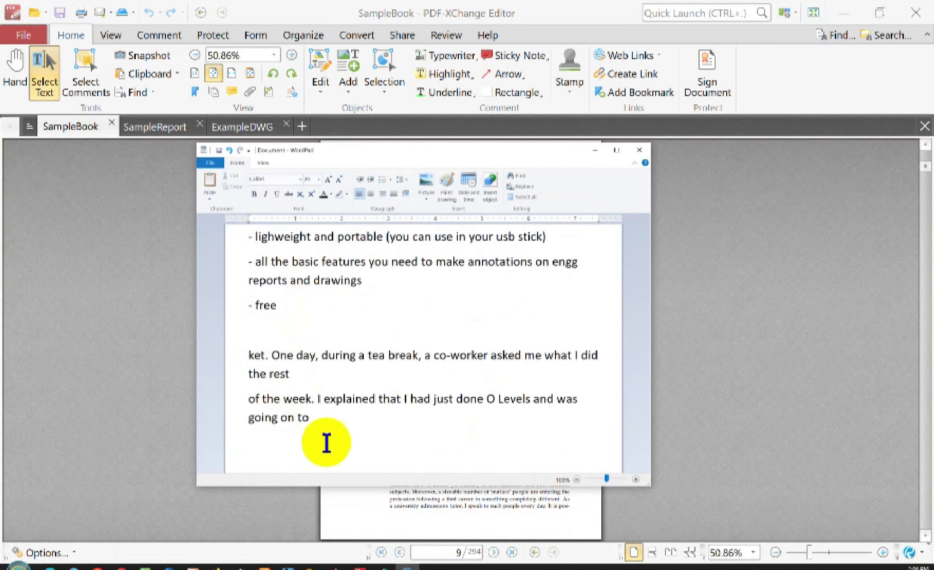
left_click_drag(413, 159, 0, 205)
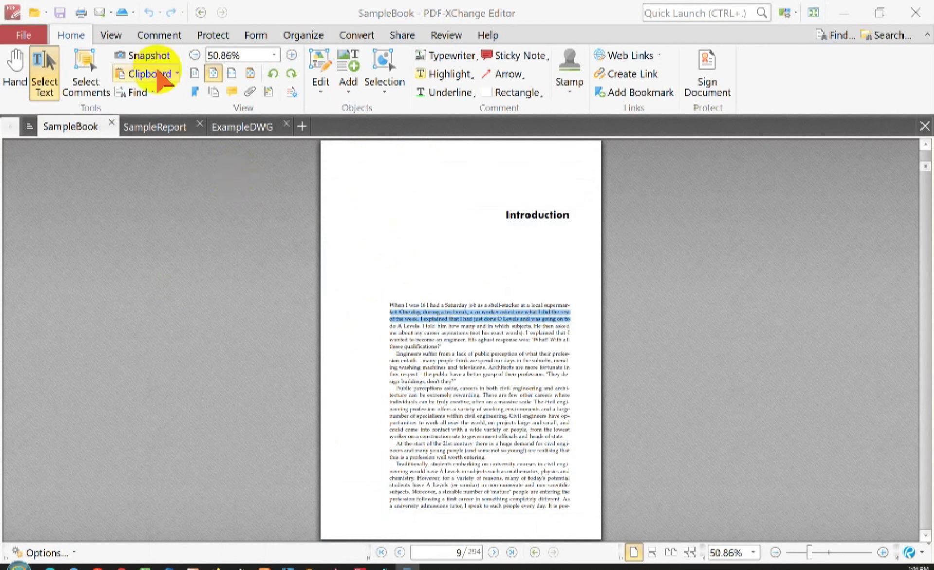
Capture a snapshot of the opening paragraphs on the Introduction page and paste it below the text in the WordPad document
left_click(145, 55)
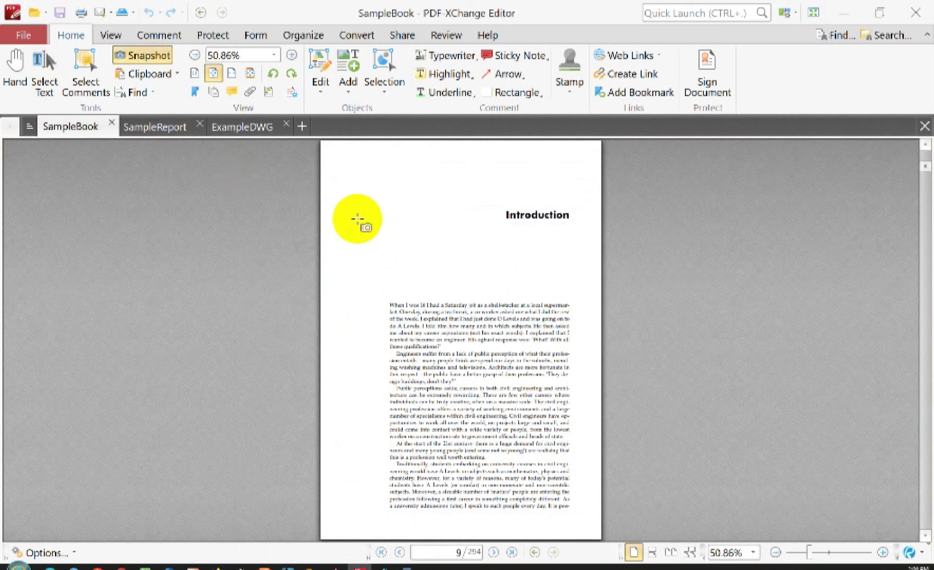
left_click_drag(383, 283, 584, 405)
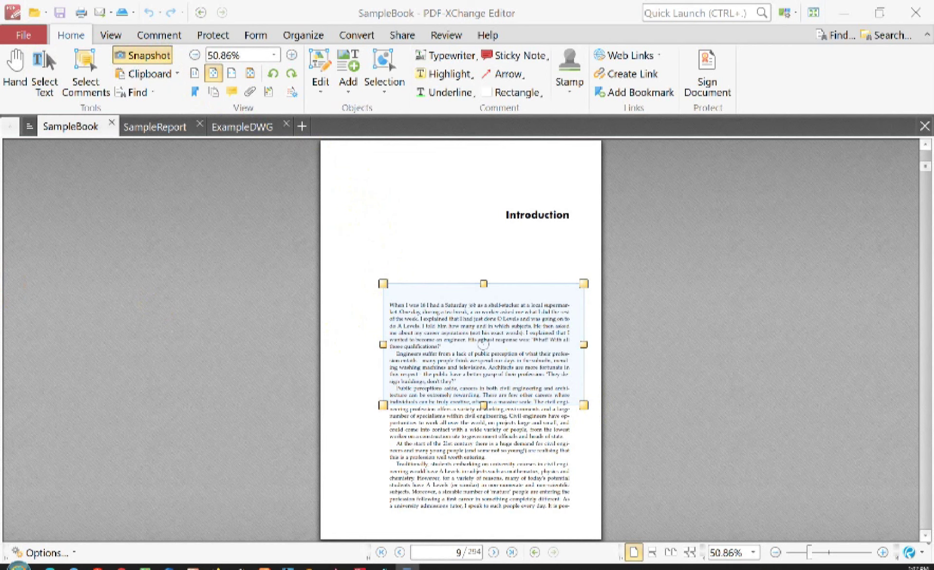
left_click_drag(0, 117, 377, 119)
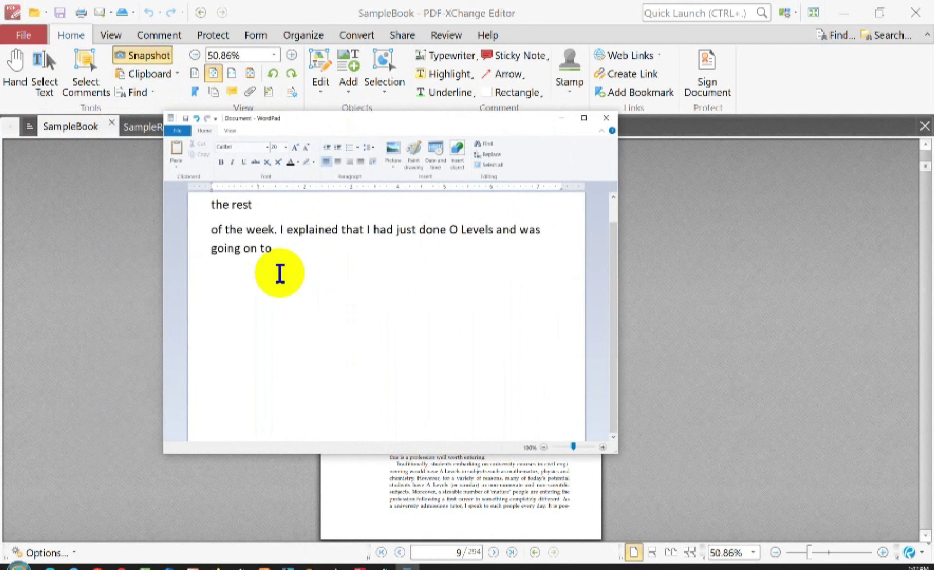
right_click(214, 294)
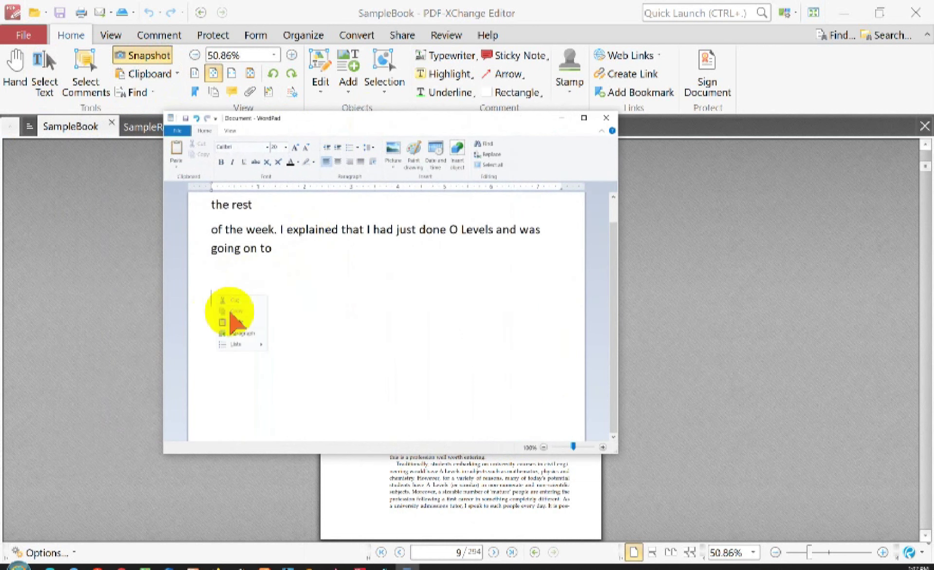
left_click(238, 322)
left_click(338, 351)
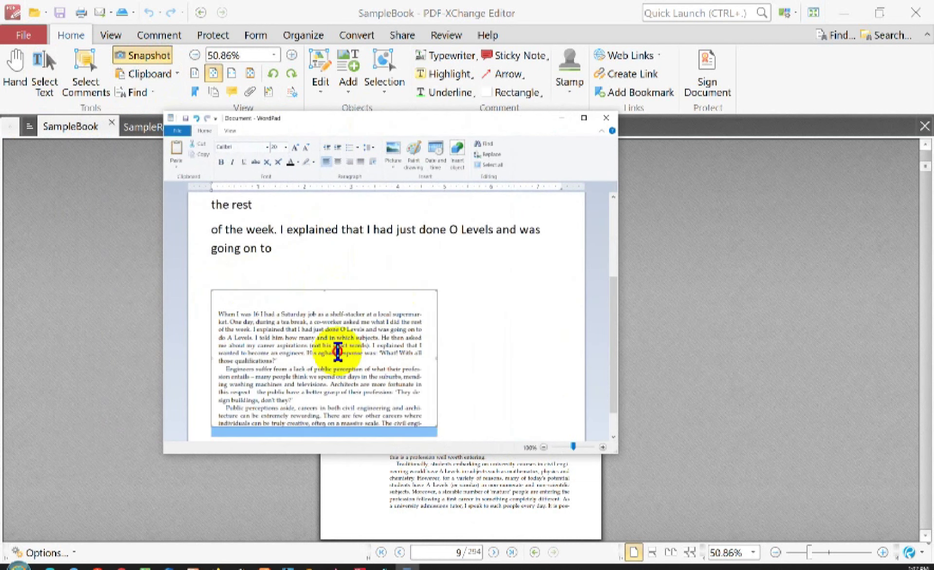
scroll(420, 346, "down", 1)
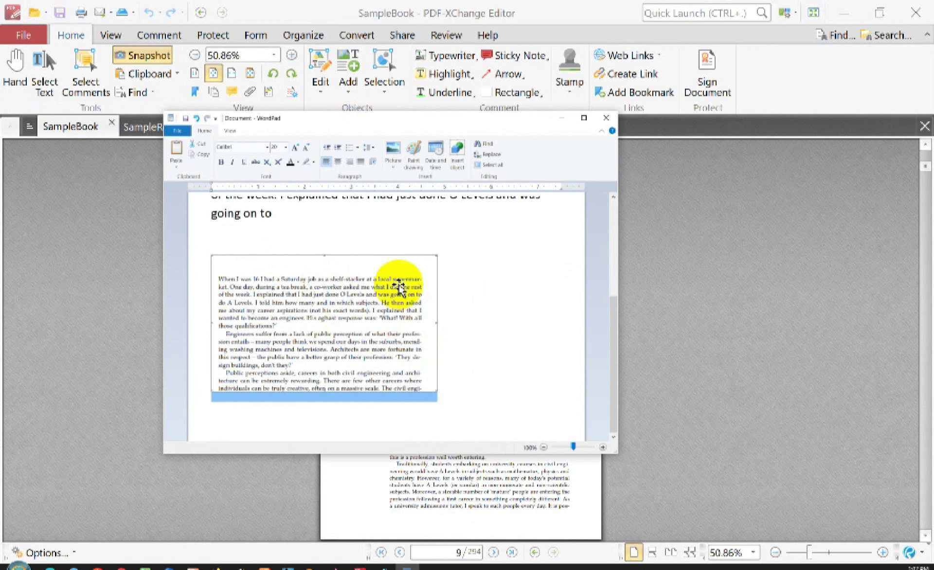
Move WordPad off the PDF, browse the page thumbnails up to page 1 and hide them again, leaving the Snapshot tool
left_click_drag(386, 121, 0, 160)
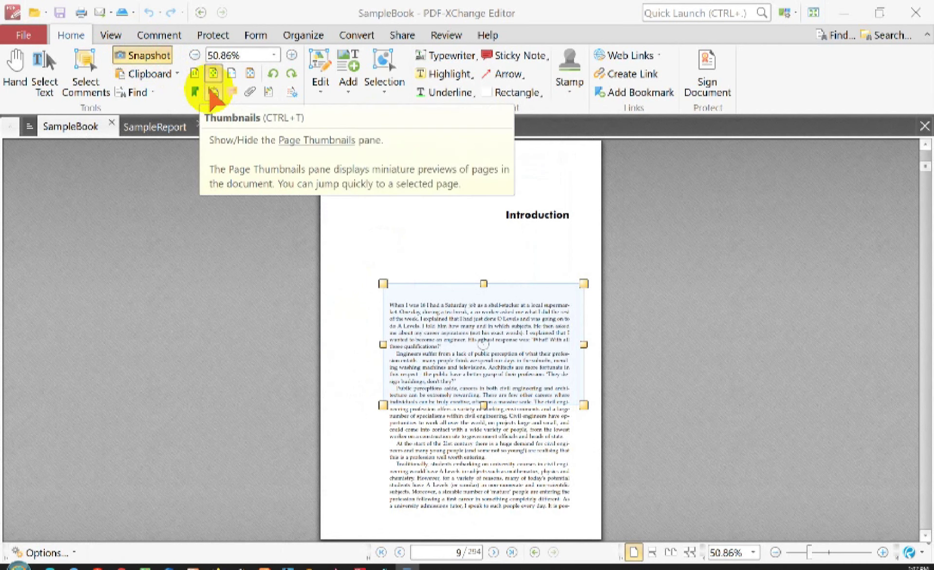
left_click(212, 93)
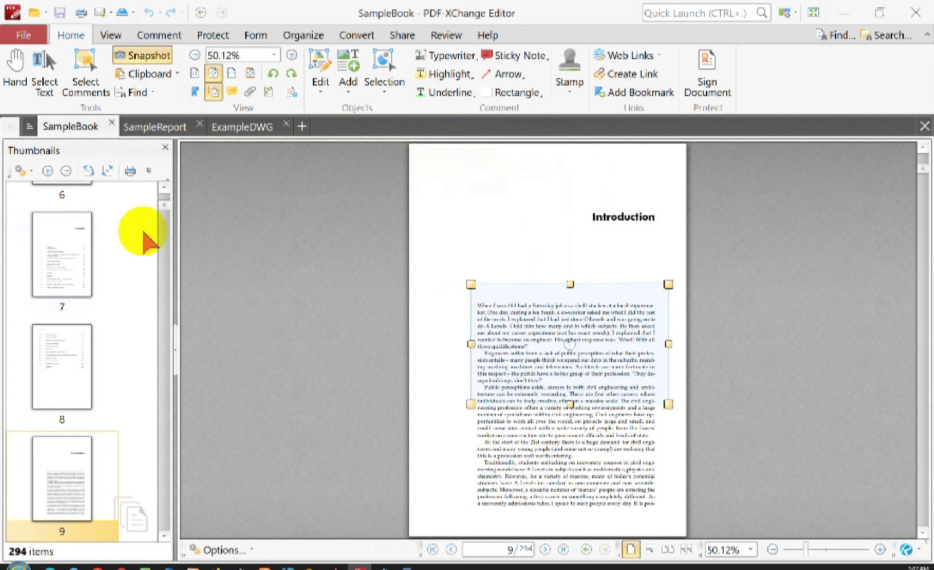
scroll(166, 217, "down", 5)
left_click_drag(167, 216, 162, 187)
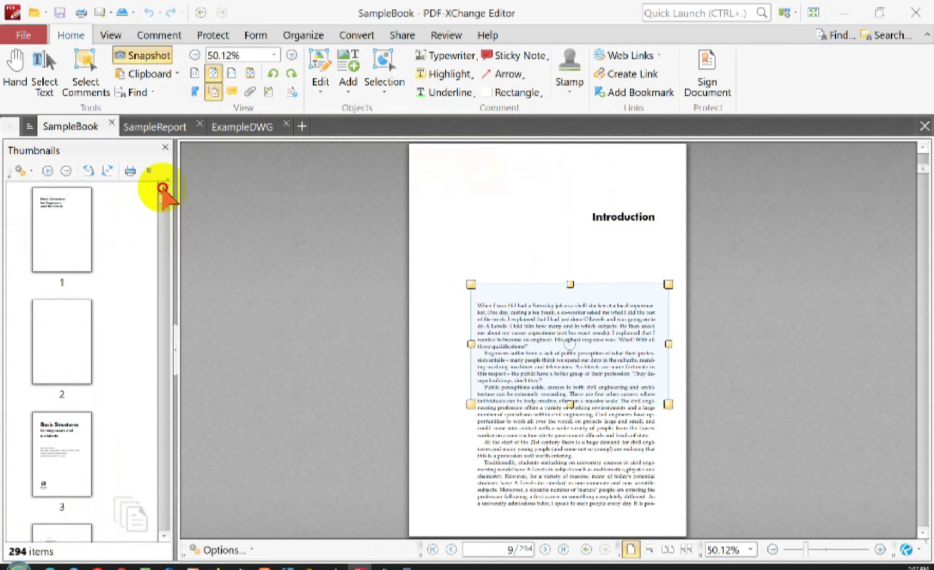
left_click(215, 92)
left_click(408, 246)
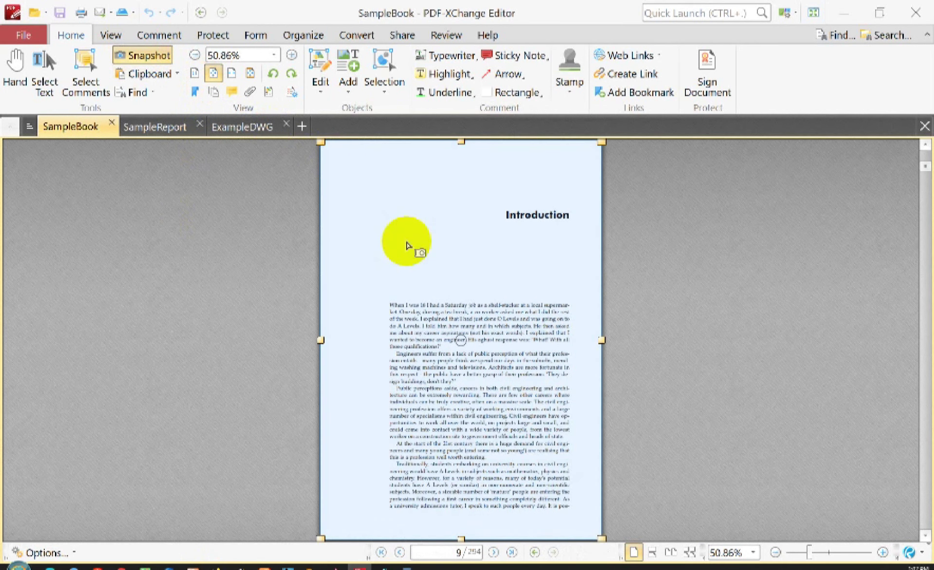
left_click(15, 66)
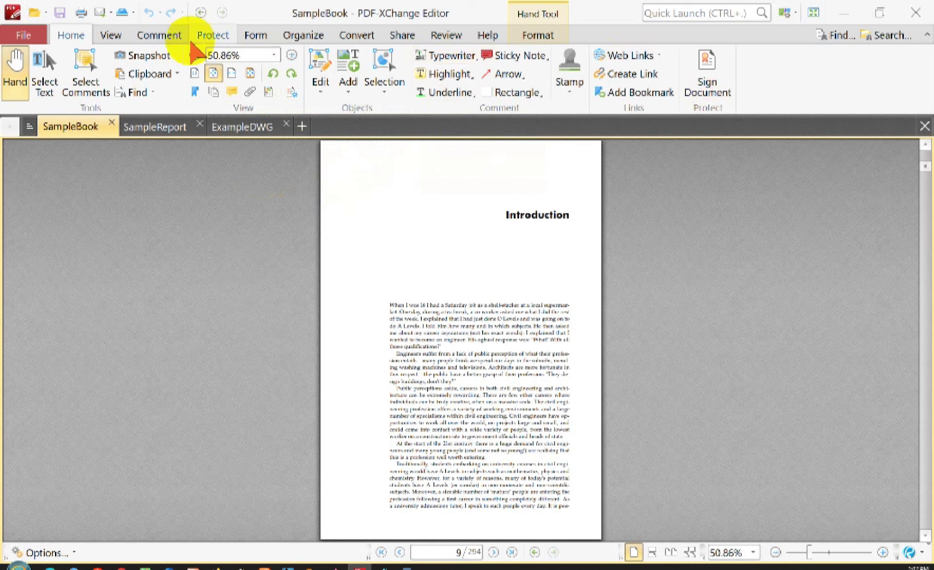
Add a typewriter comment reading "This is a test" near the Introduction heading and a text box with the same text below it
left_click(165, 38)
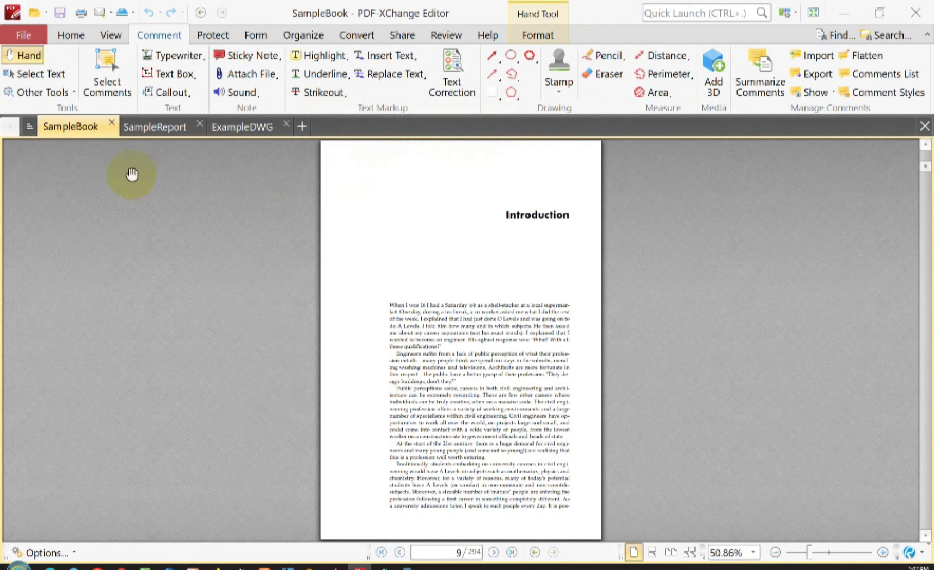
left_click(161, 56)
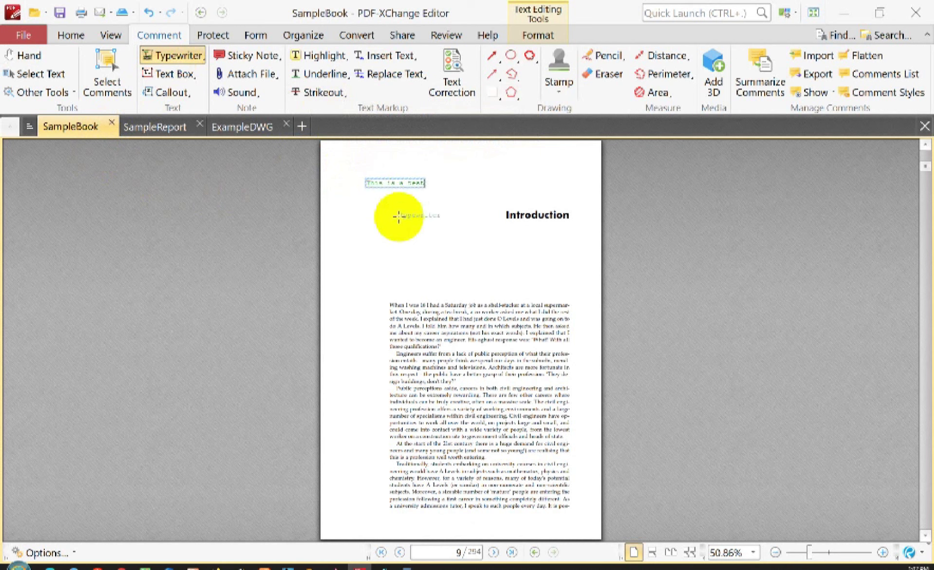
left_click(172, 77)
left_click_drag(373, 206, 479, 261)
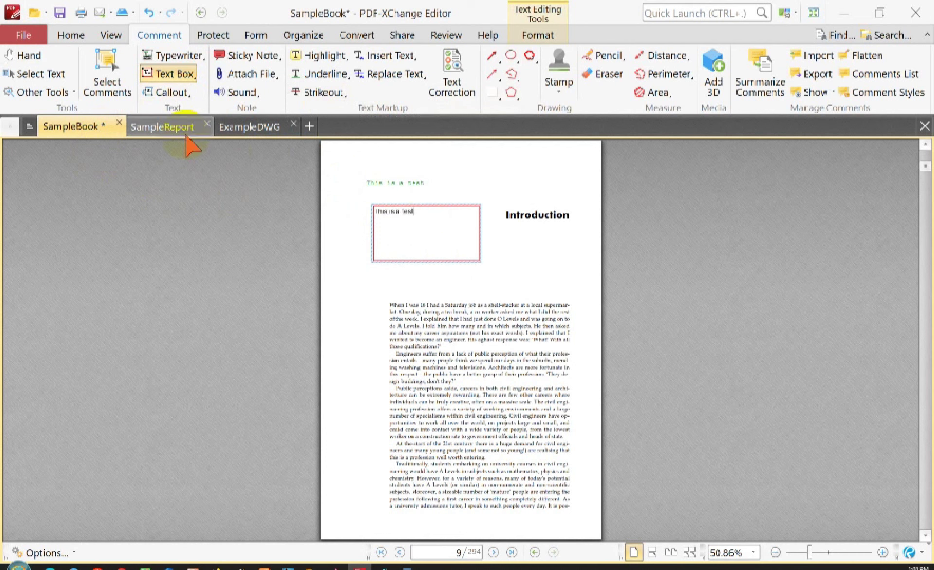
Add another "This is a test" typewriter comment above the Introduction heading, using the Black style with Keep Selected turned off
left_click(170, 56)
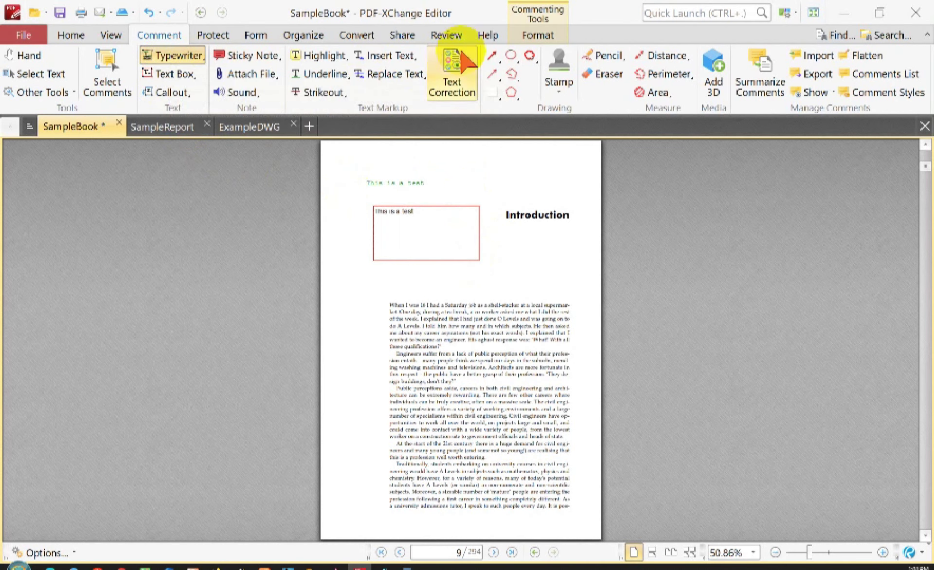
left_click(538, 36)
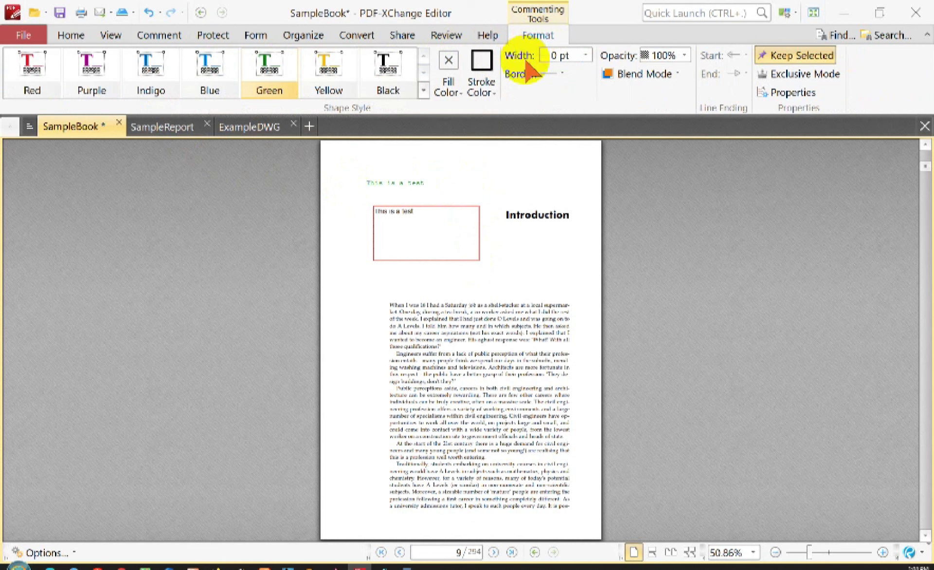
left_click(397, 71)
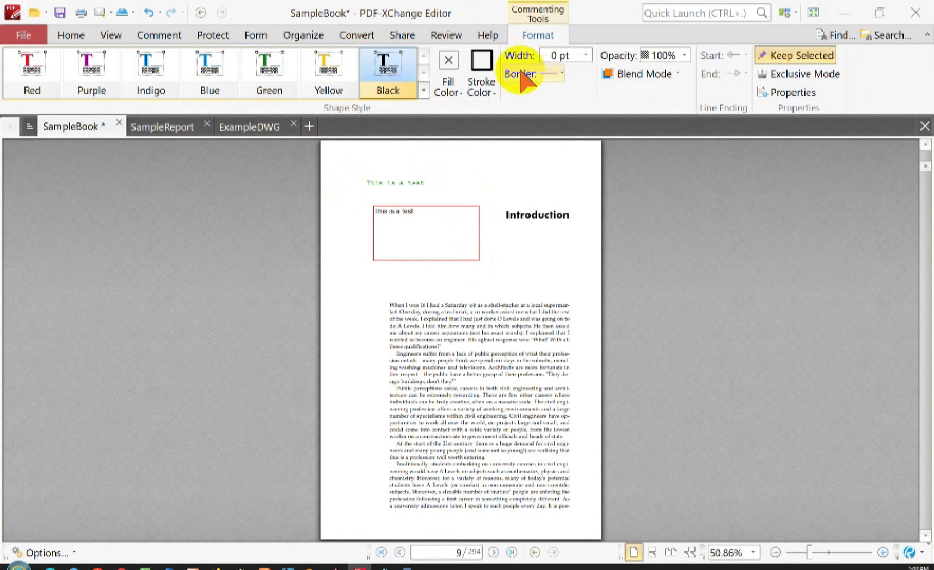
left_click(810, 59)
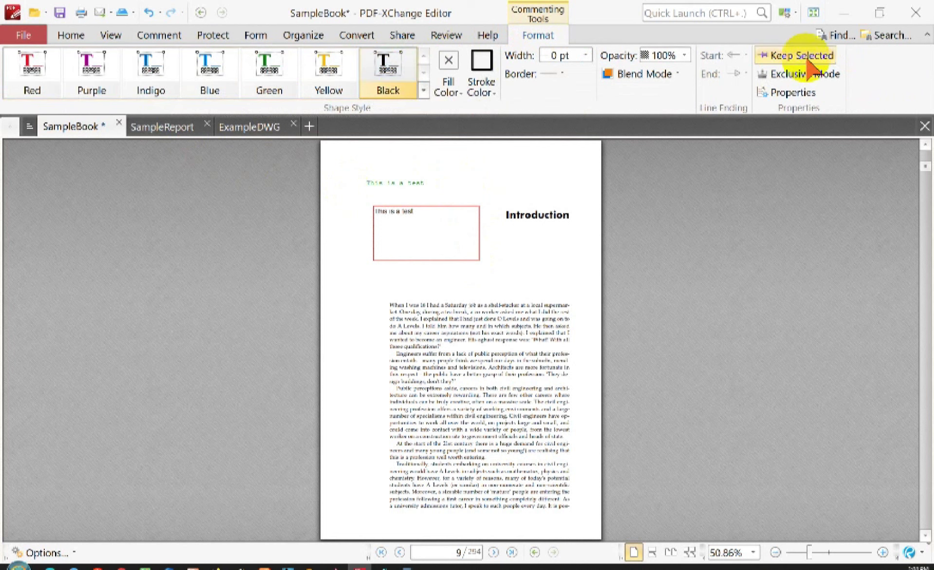
left_click(452, 162)
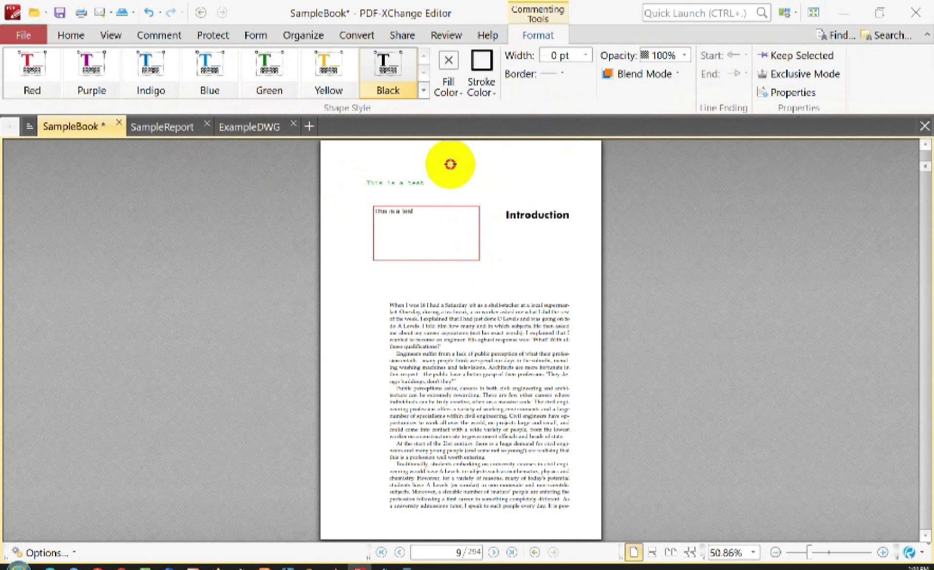
left_click(479, 180)
left_click(484, 165)
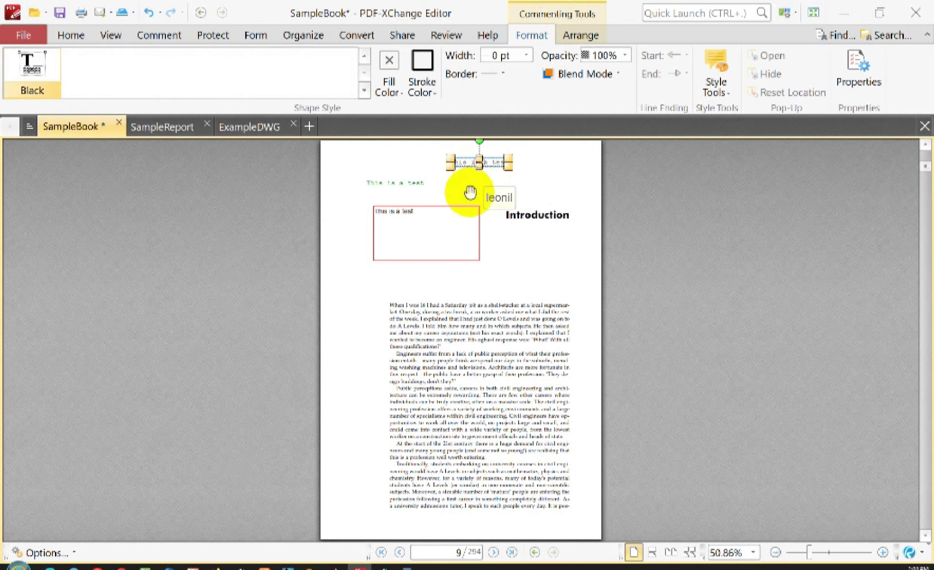
Draw a text box in the Black style just above the Introduction heading, slightly overlapping it
left_click(159, 37)
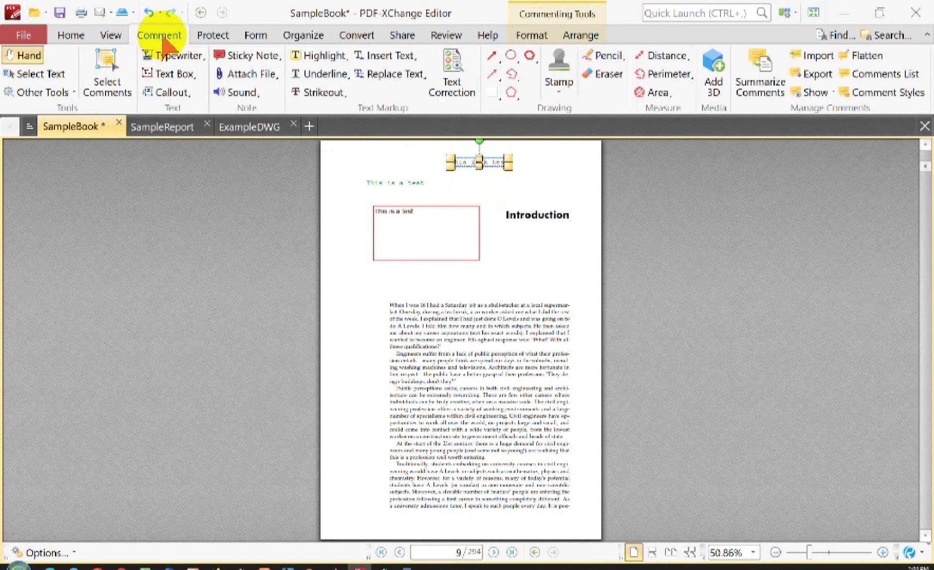
left_click(174, 76)
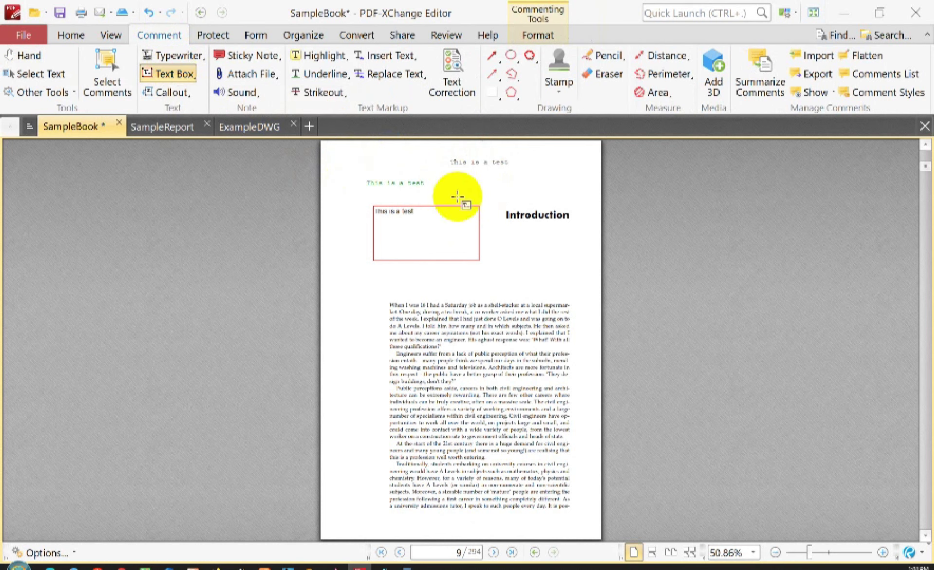
left_click(537, 35)
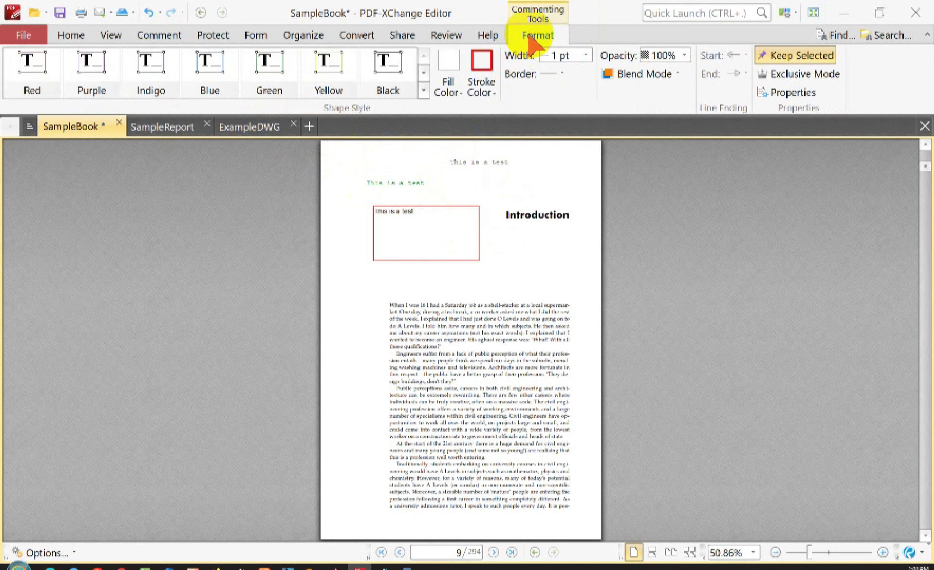
left_click(398, 70)
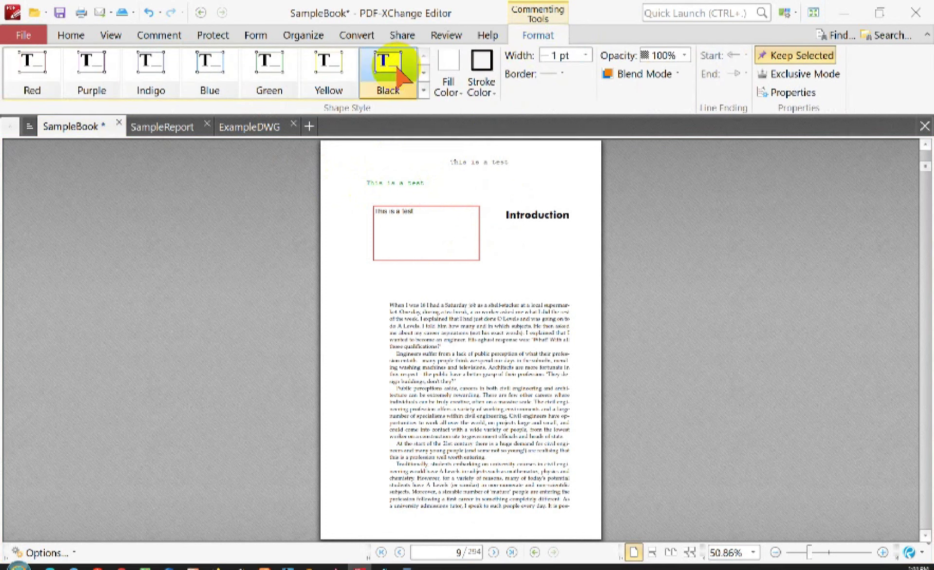
left_click_drag(505, 204, 579, 212)
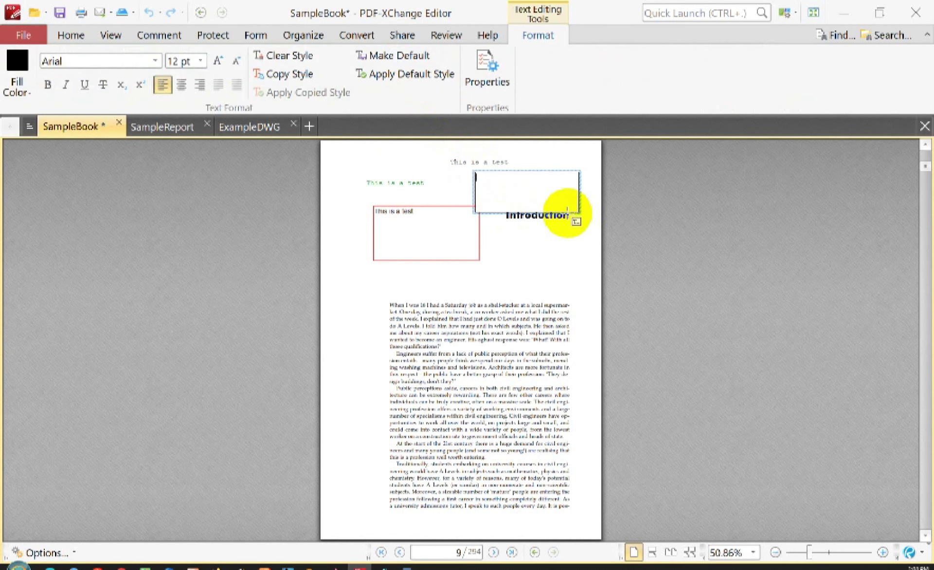
Format the new text box as bold 20 pt, make that the default style, and enter "This is a test"
left_click(201, 61)
left_click(185, 203)
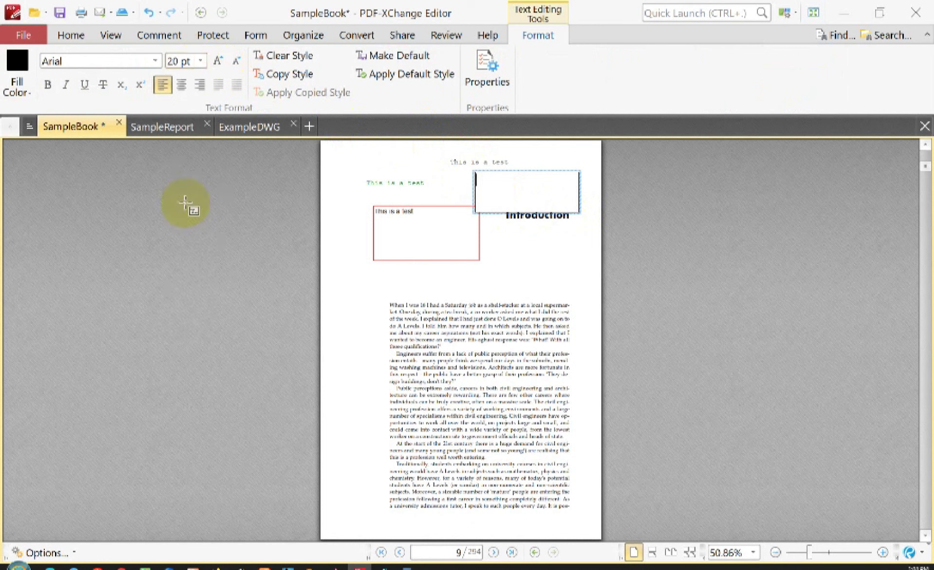
left_click(48, 85)
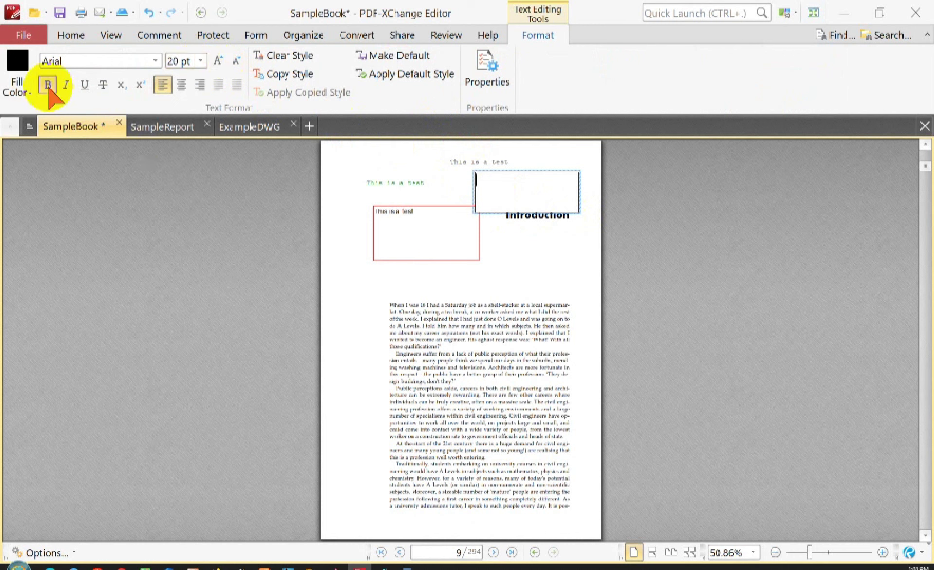
left_click(470, 179)
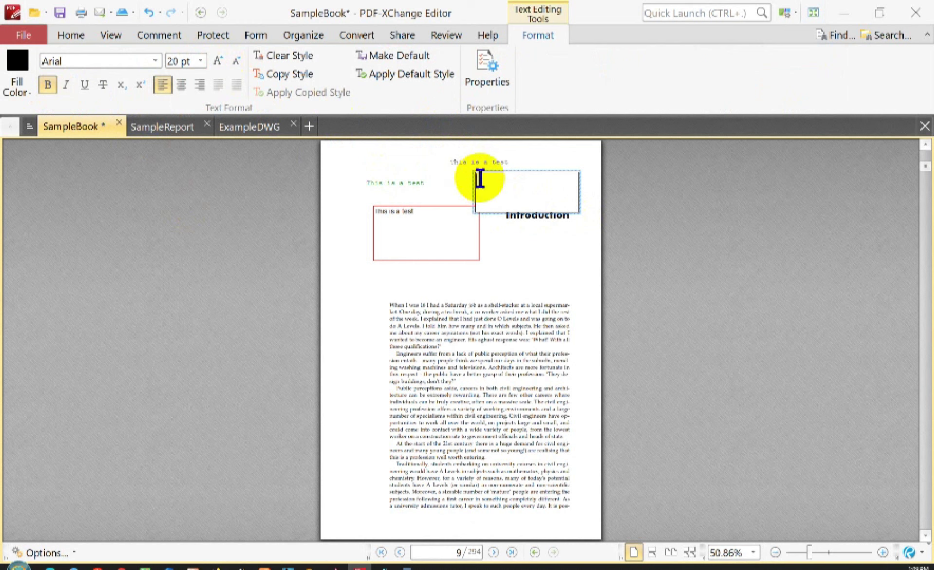
left_click(395, 59)
left_click(516, 193)
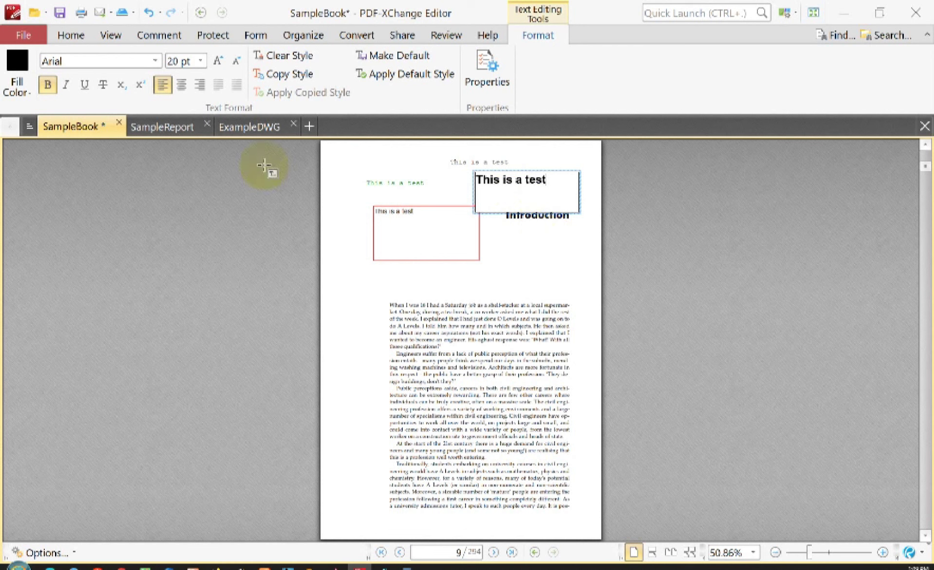
left_click(141, 35)
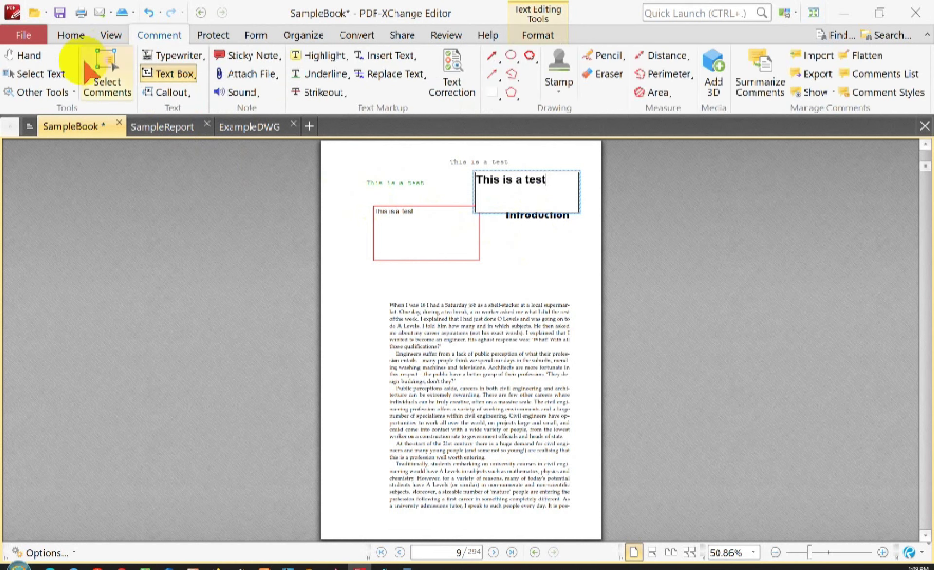
left_click(24, 62)
left_click(546, 263)
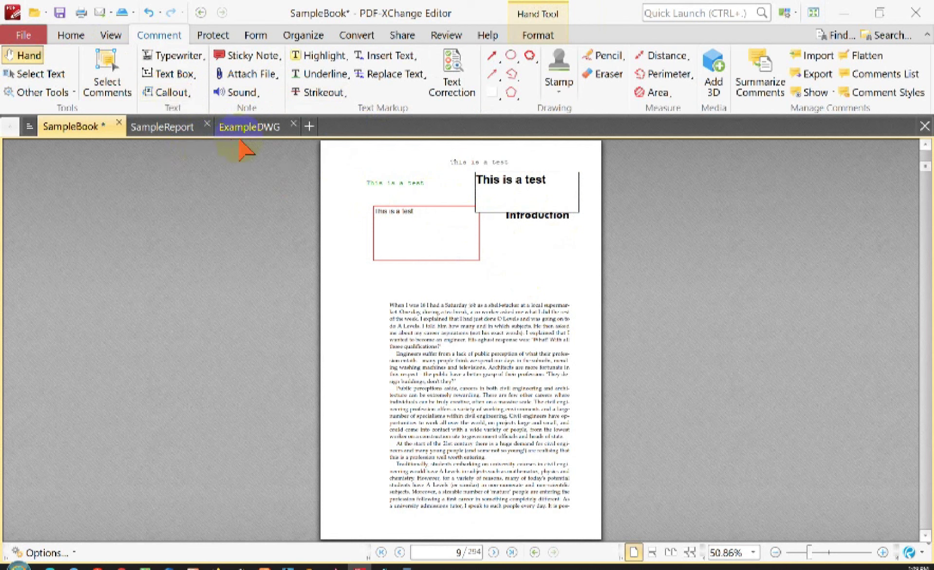
Switch to the ExampleDWG document and add a callout reading "900mm Pile" that points to the pile just right of grid line D
left_click(242, 142)
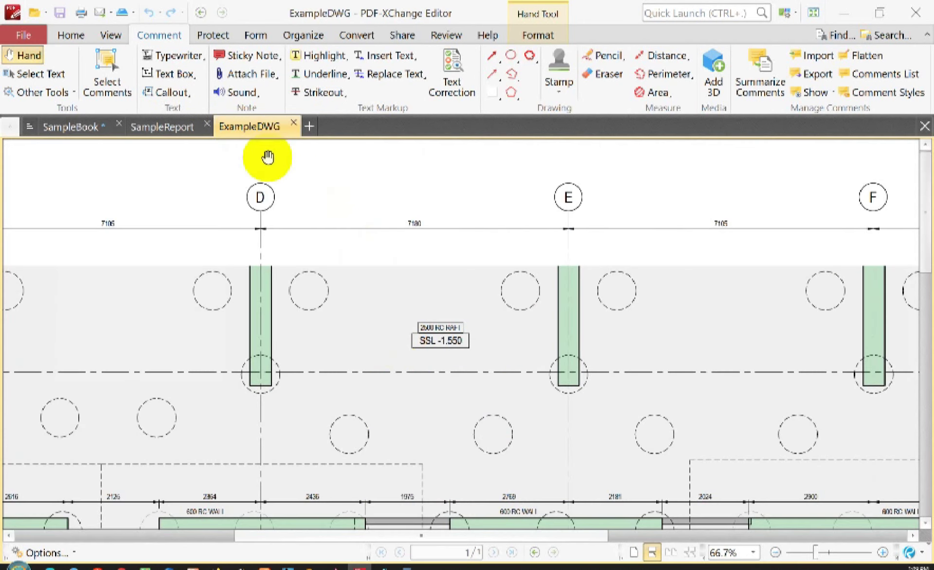
left_click(164, 93)
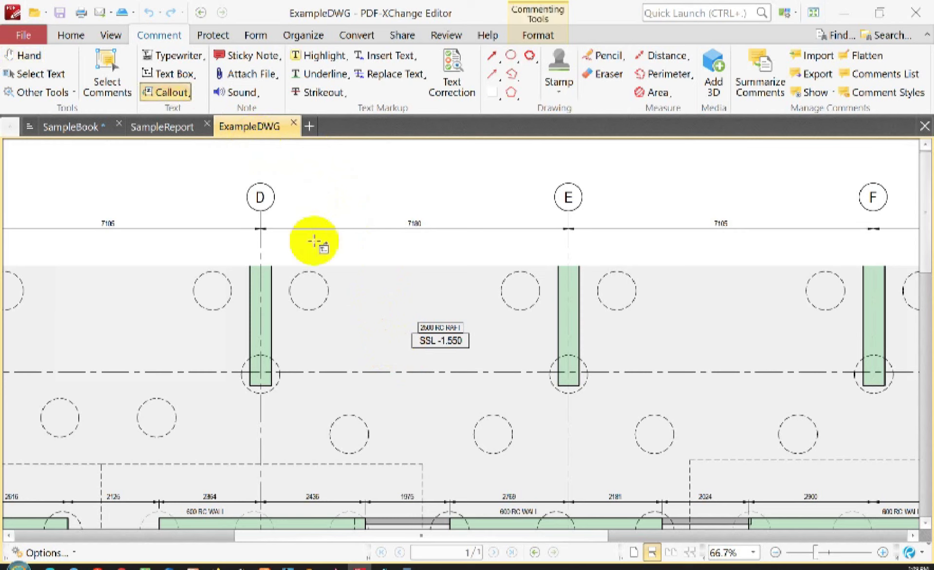
left_click(331, 263)
left_click_drag(331, 264, 416, 213)
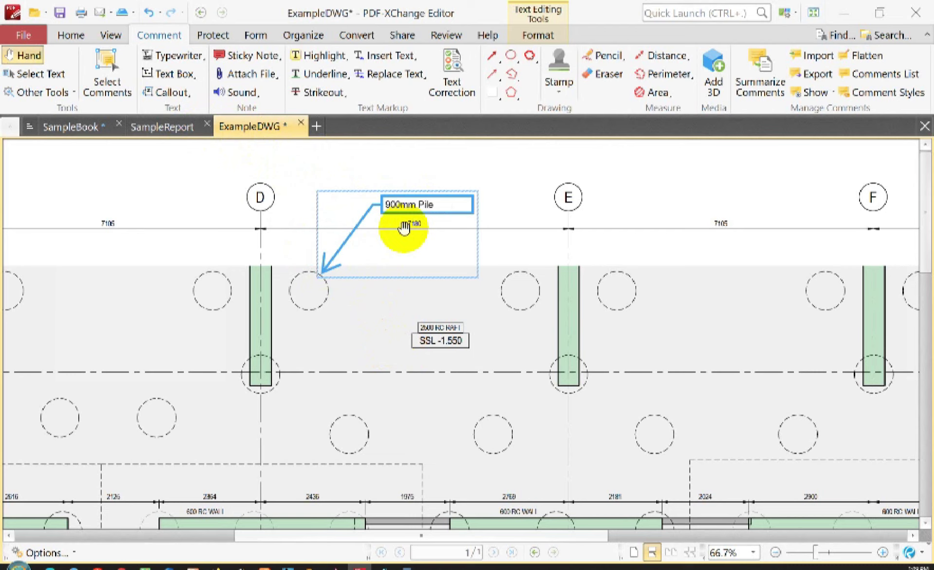
left_click(438, 290)
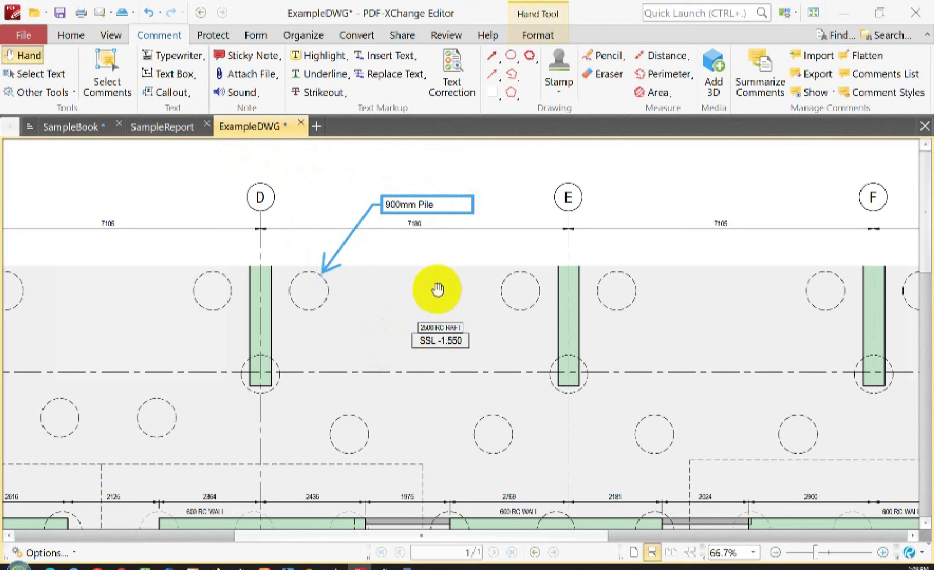
Add a second callout in the Black style, pointing to the pile below the "SSL -1.550" label between grid lines D and E
left_click(171, 92)
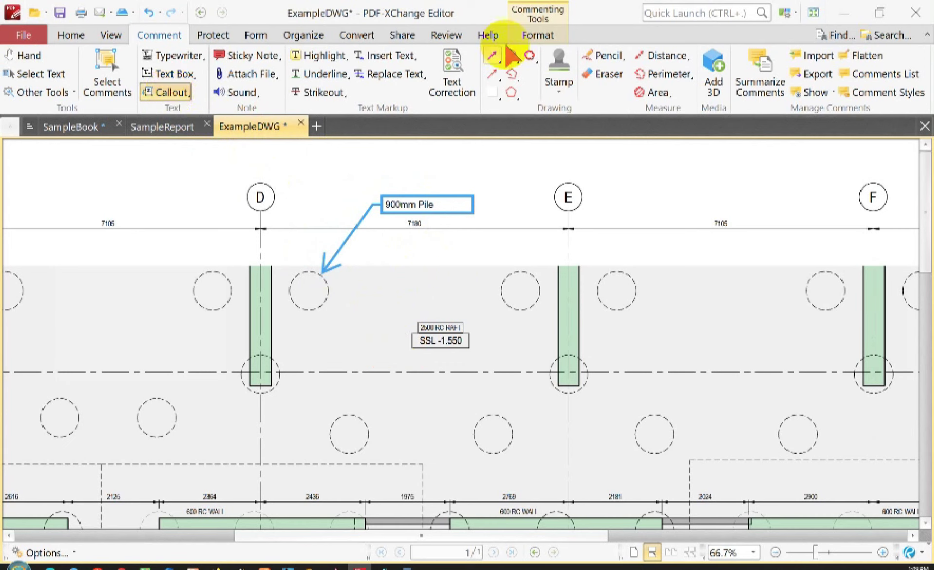
left_click(534, 36)
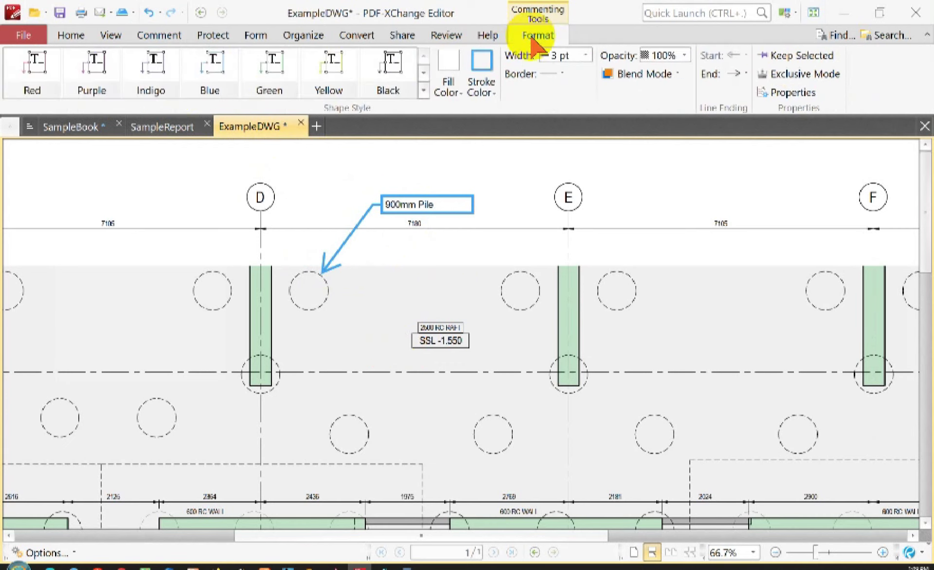
left_click(397, 68)
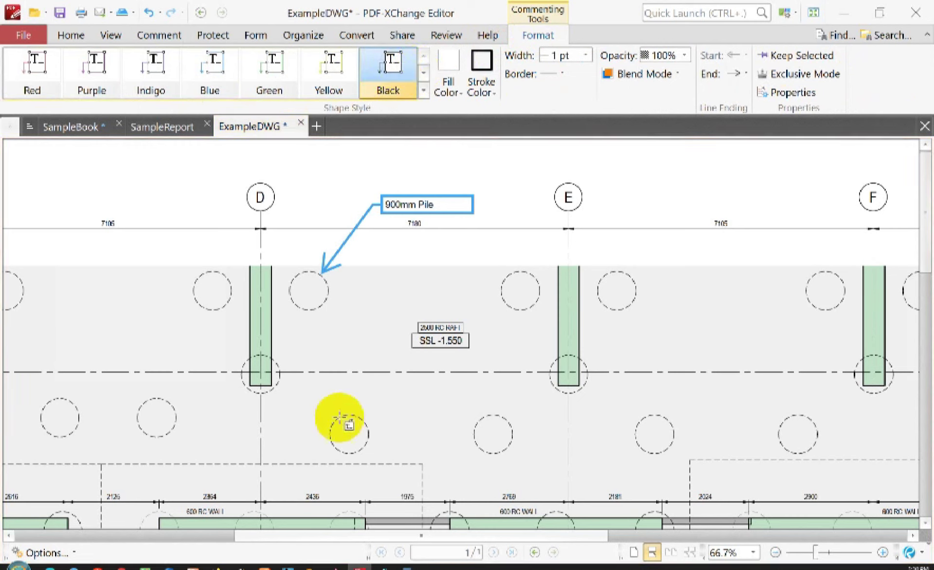
mouse_move(354, 413)
left_mouse_down()
mouse_move(396, 360)
mouse_move(472, 367)
left_mouse_up()
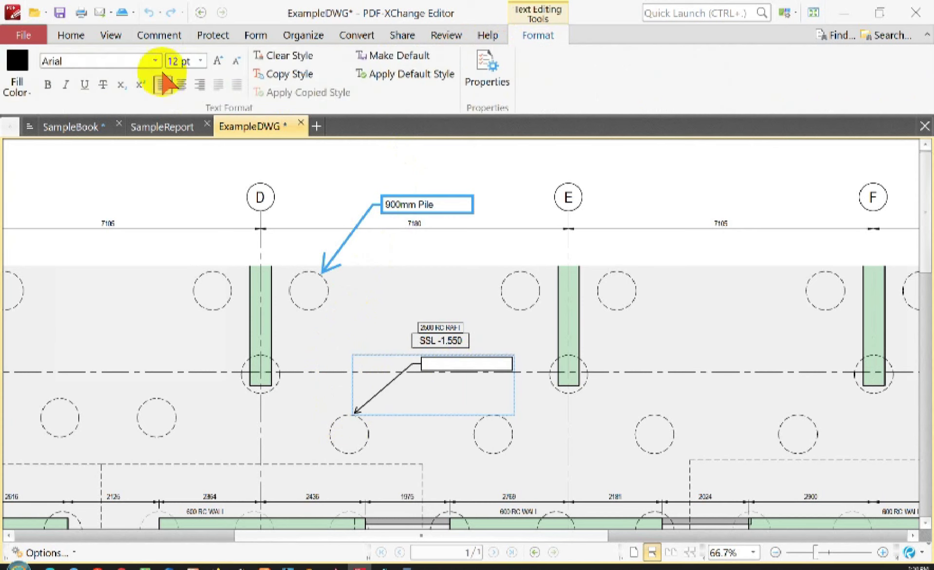
Format the new callout's text as Times New Roman, 20 pt, and enter "This is a test"
left_click(155, 62)
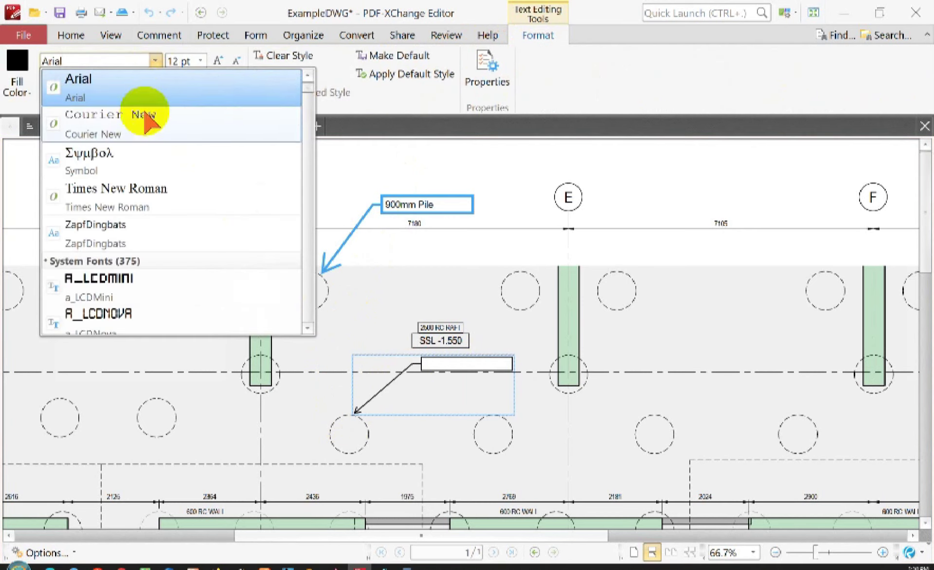
left_click(127, 190)
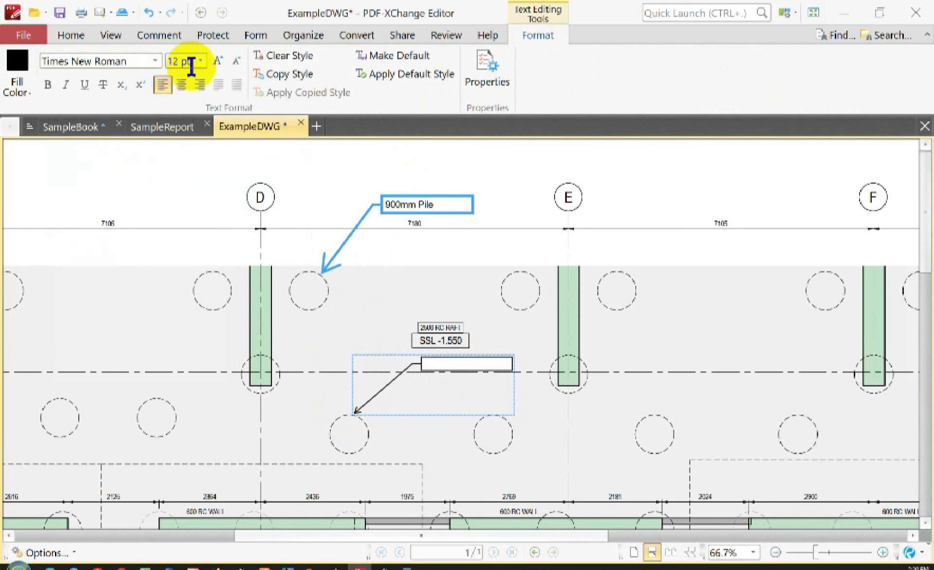
left_click(201, 61)
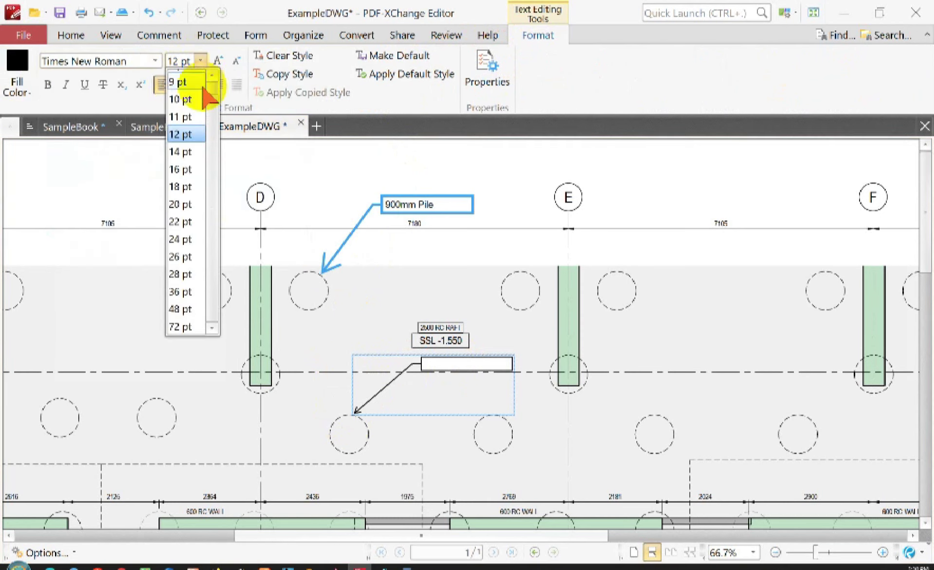
left_click(187, 202)
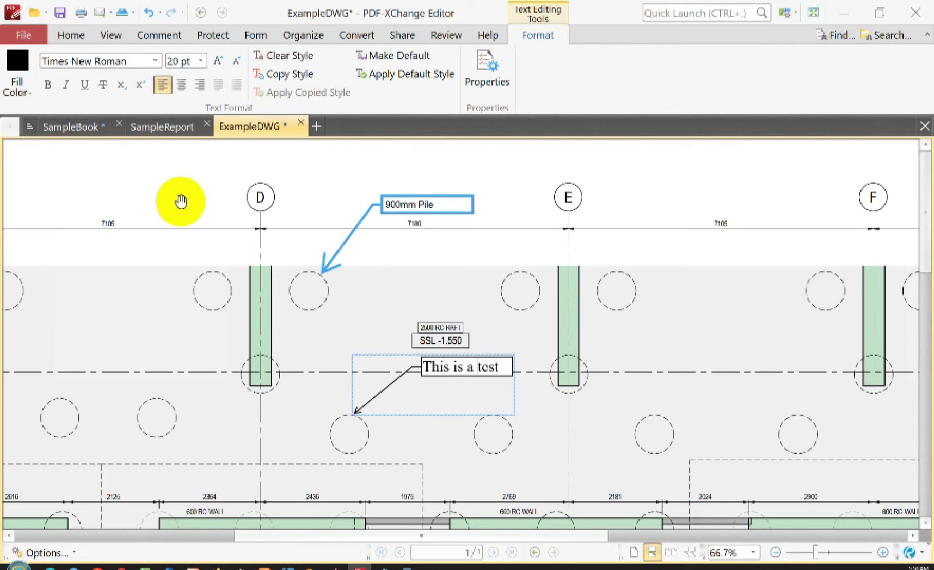
left_click(441, 235)
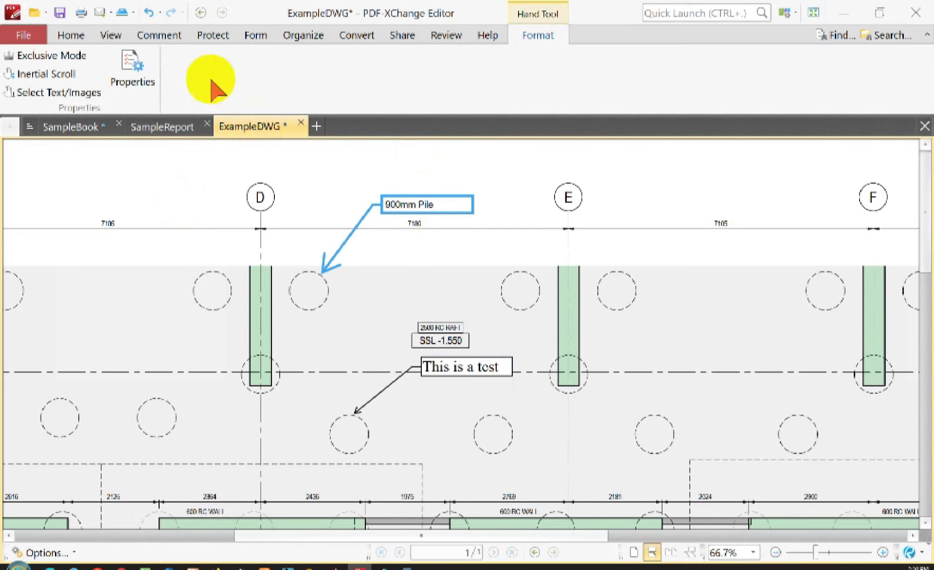
Switch to the SampleBook document and highlight the first Introduction paragraph in yellow, from its second line through "With all"
left_click(159, 37)
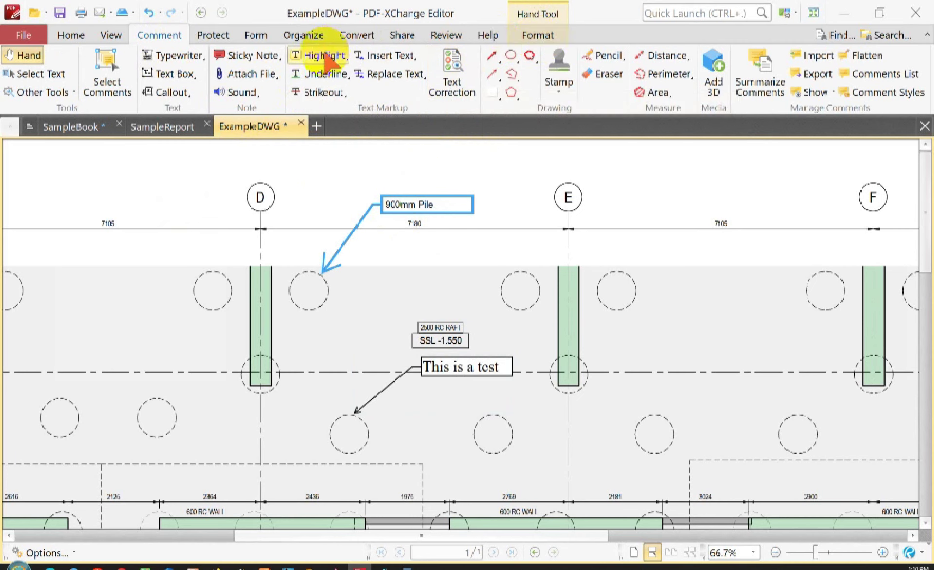
left_click(75, 136)
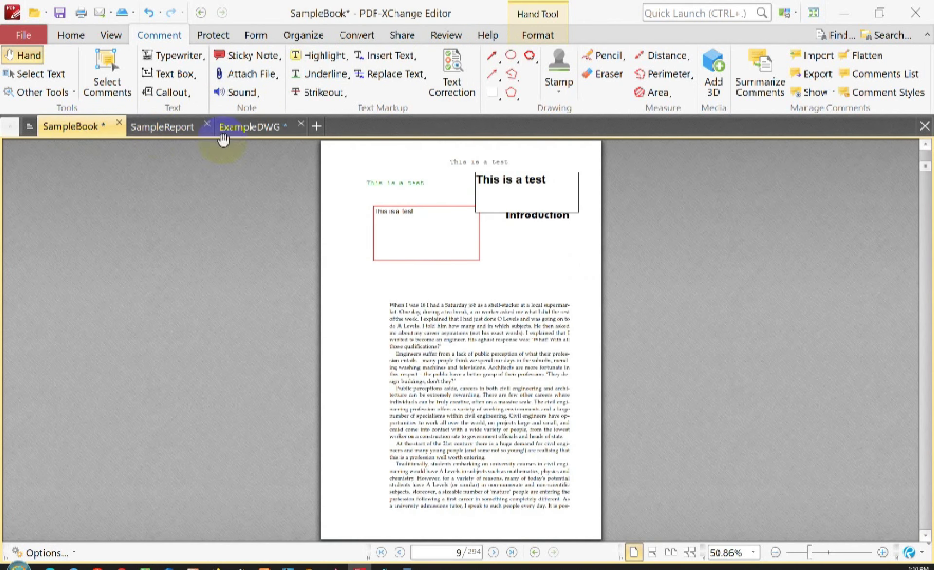
left_click(327, 59)
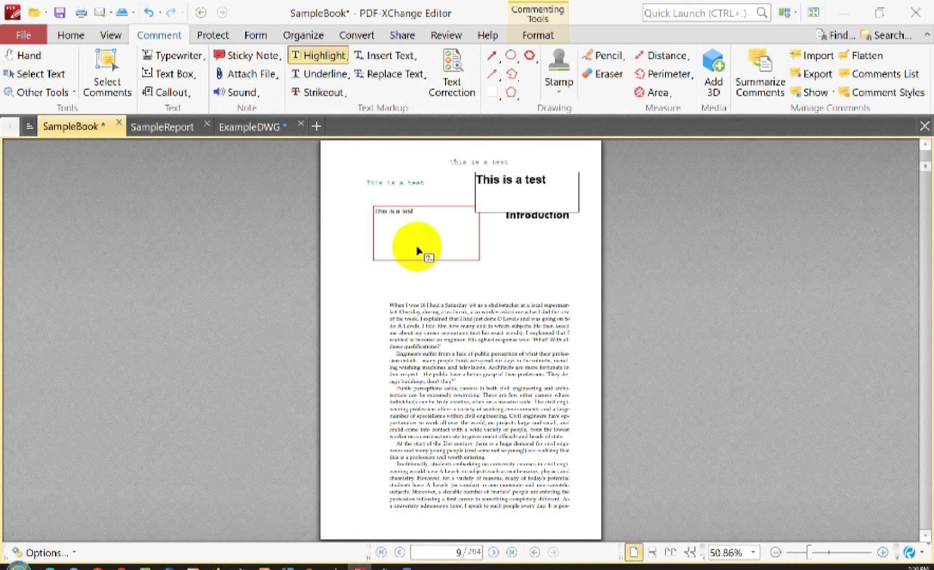
left_click(538, 35)
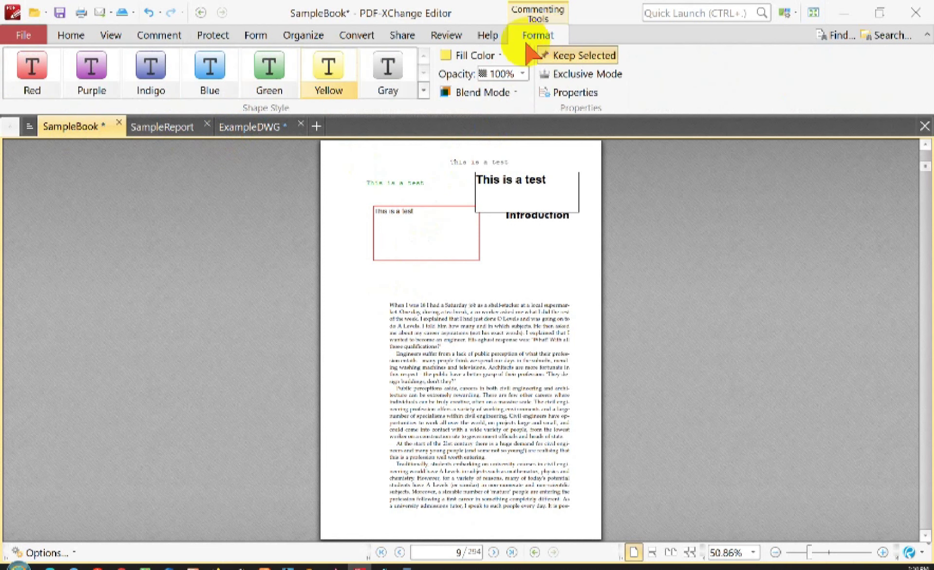
left_click(331, 90)
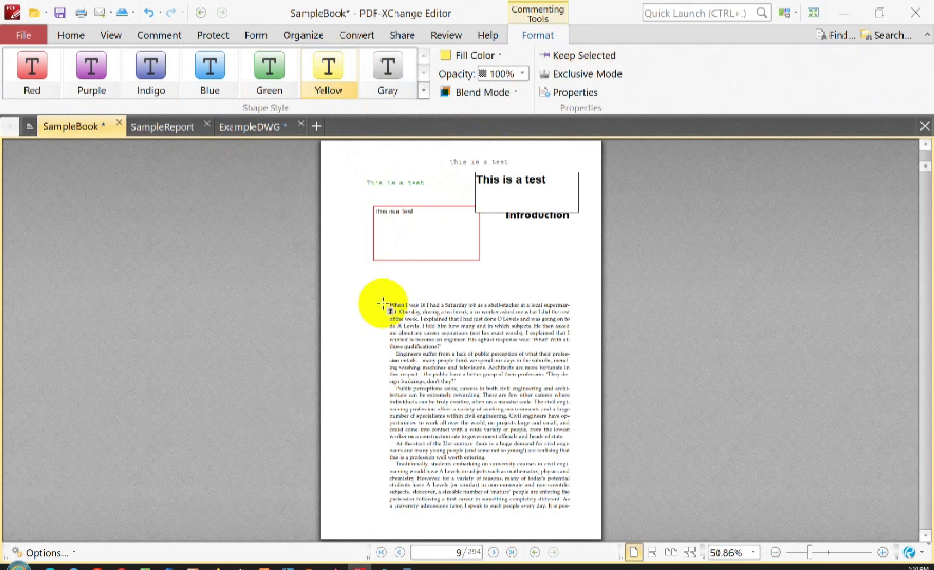
left_click_drag(386, 305, 566, 340)
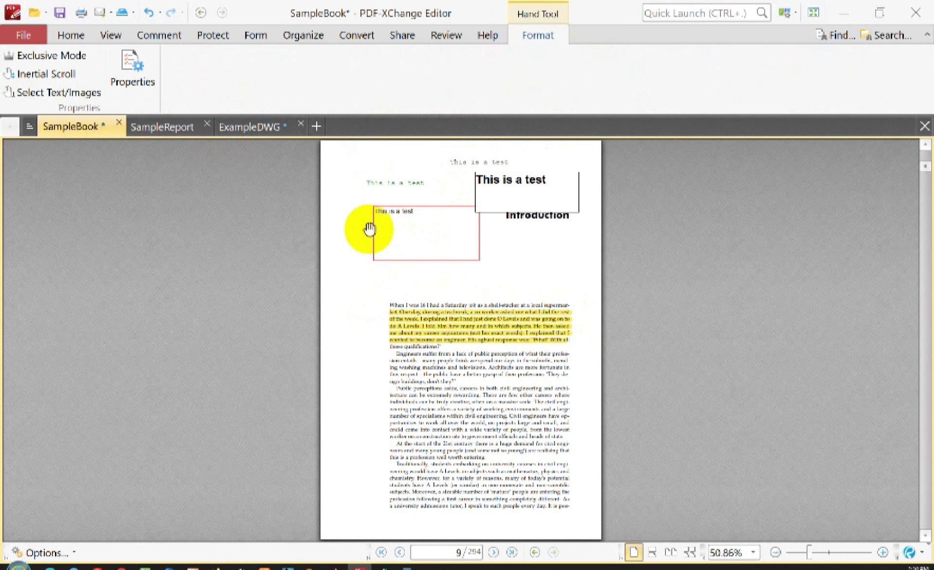
Highlight in yellow from "ture can be extremely rewarding" in the third paragraph through "Traditionally, students embarking on"
left_click(161, 35)
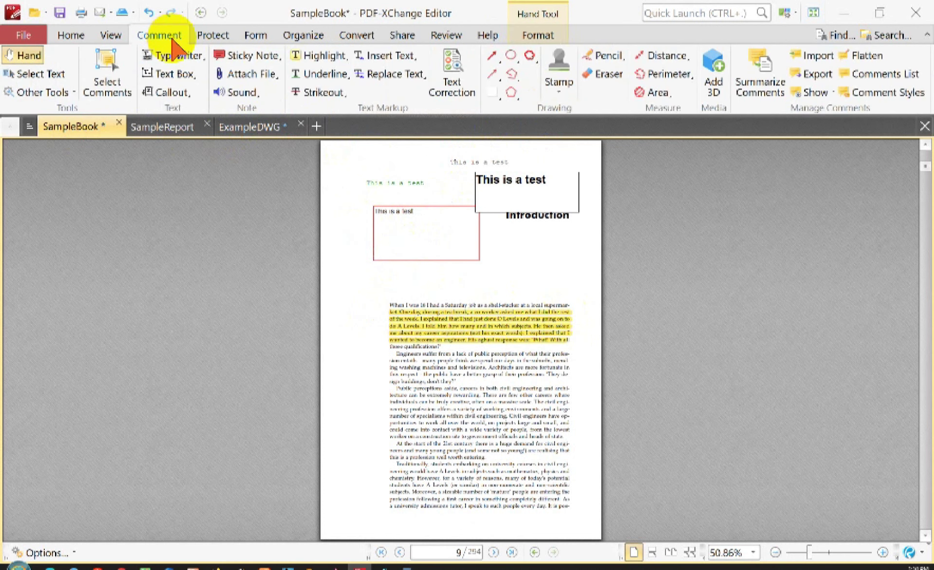
left_click(321, 56)
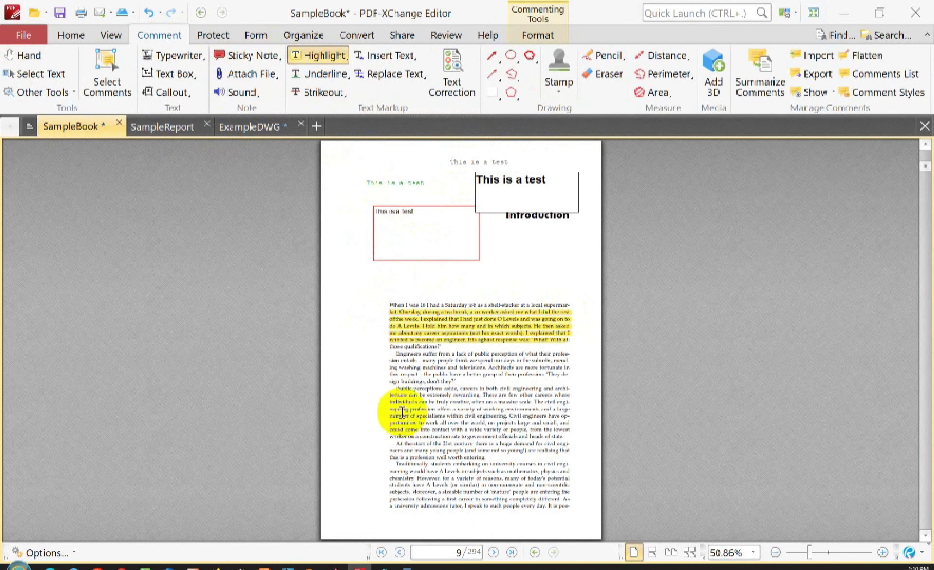
left_click_drag(395, 387, 488, 457)
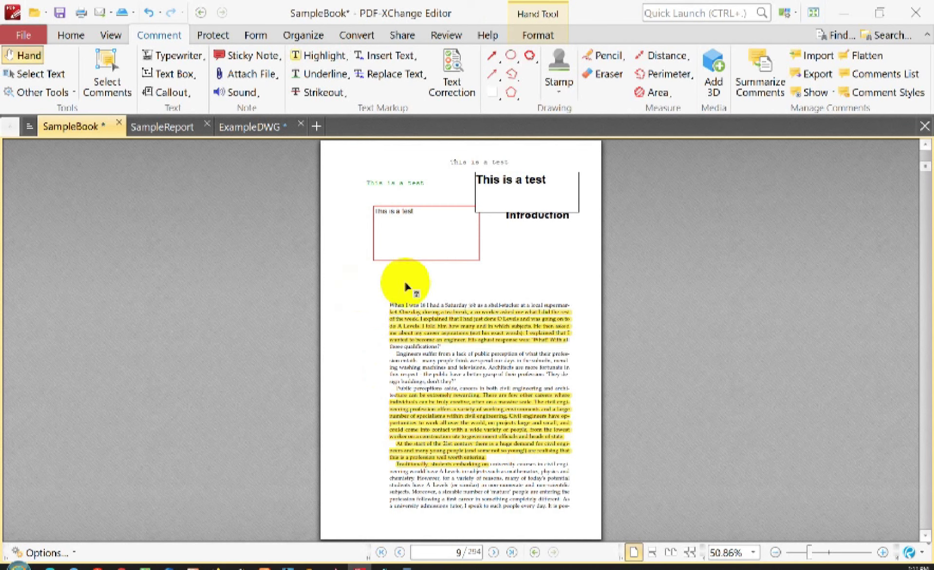
Underline in the Red style the whole second paragraph, from "Engineers suffer from a lack" to "buildings, don't they?"
left_click(882, 553)
left_click(882, 552)
left_click(882, 553)
left_click(882, 552)
scroll(709, 390, "down", 5)
scroll(694, 391, "down", 3)
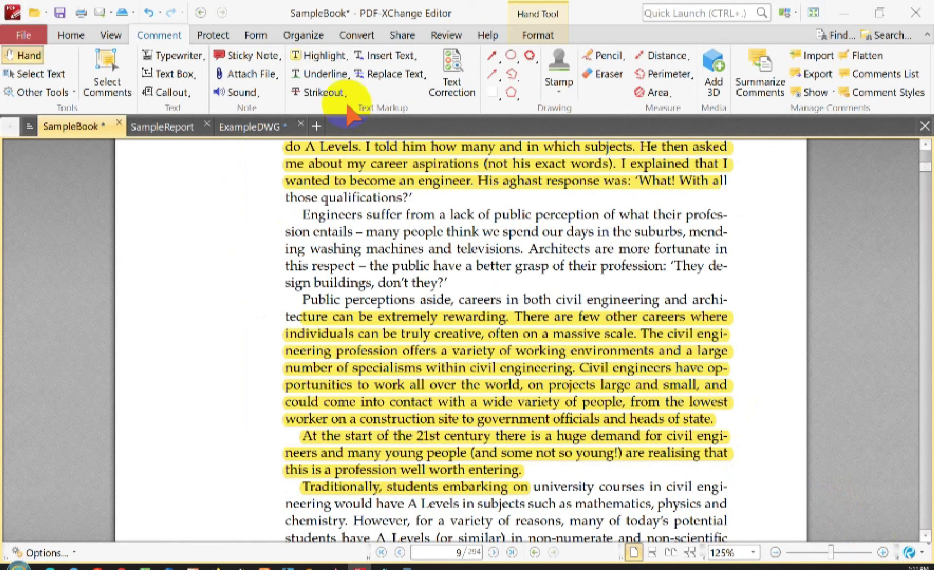
left_click(325, 76)
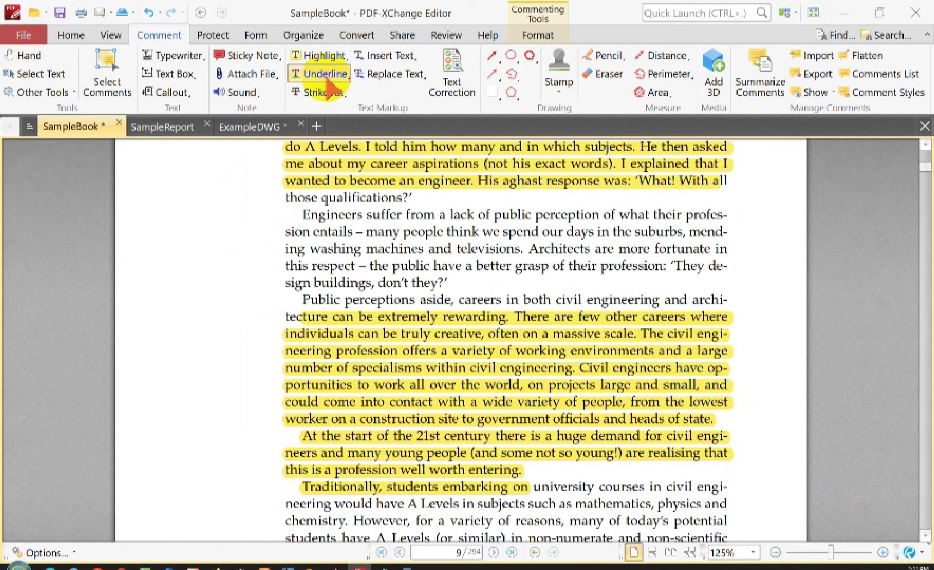
left_click(539, 36)
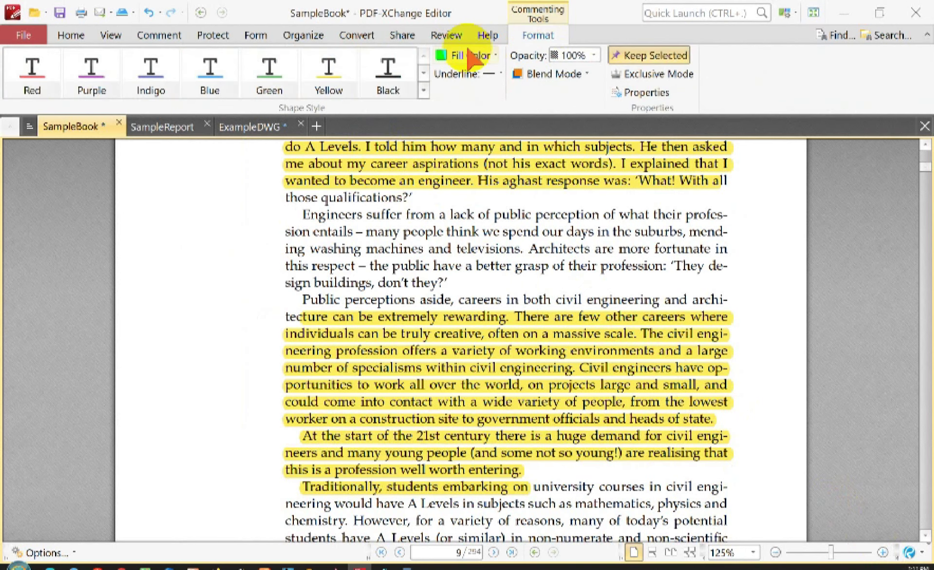
left_click(53, 69)
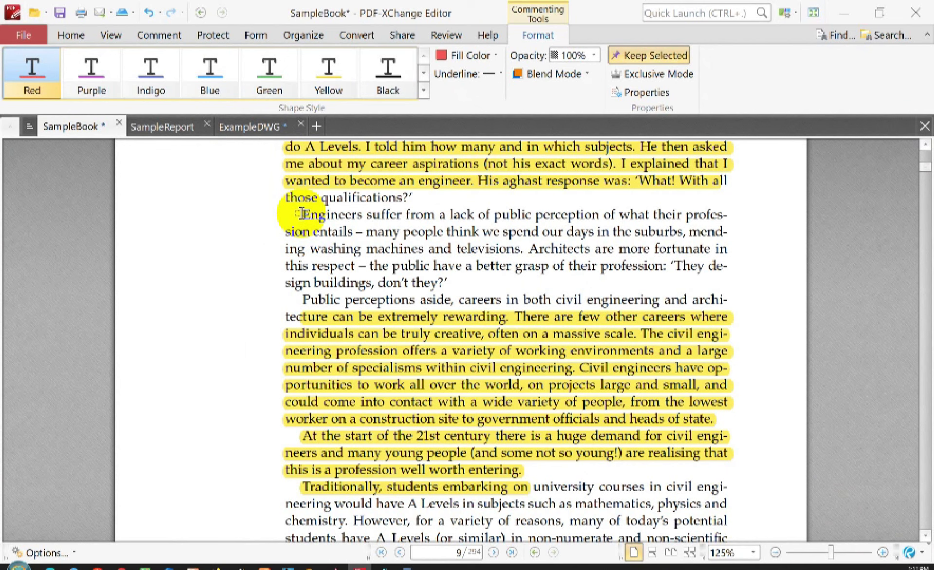
left_click_drag(301, 214, 440, 282)
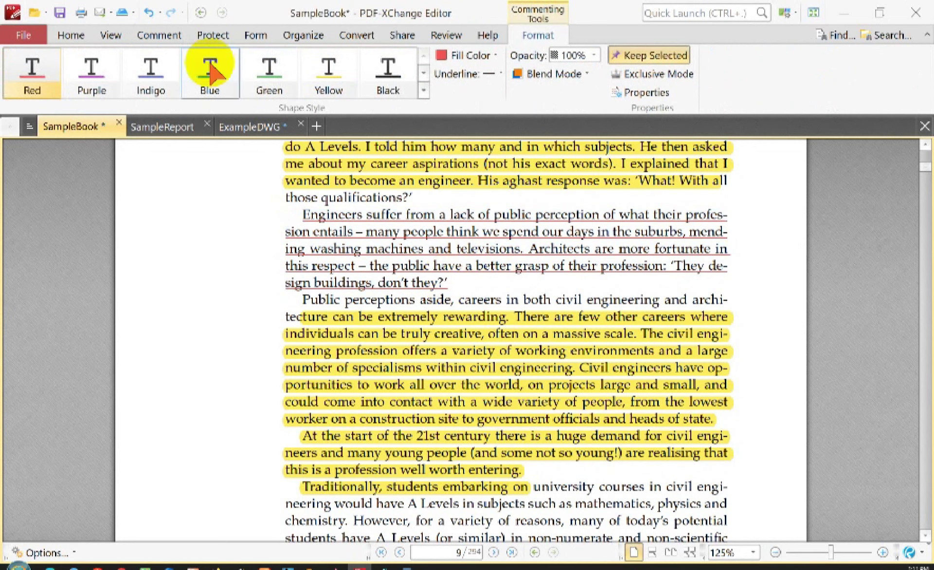
left_click(168, 37)
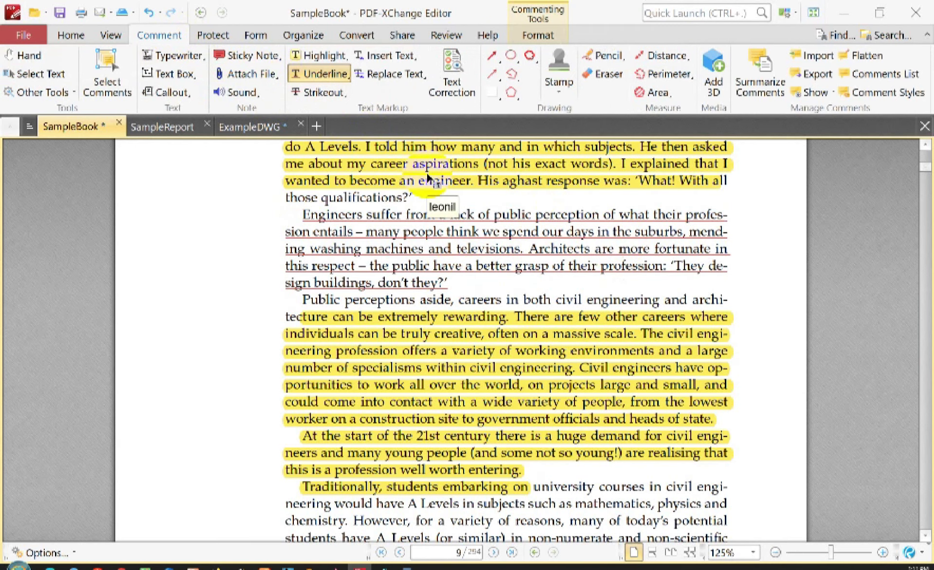
scroll(428, 177, "up", 2)
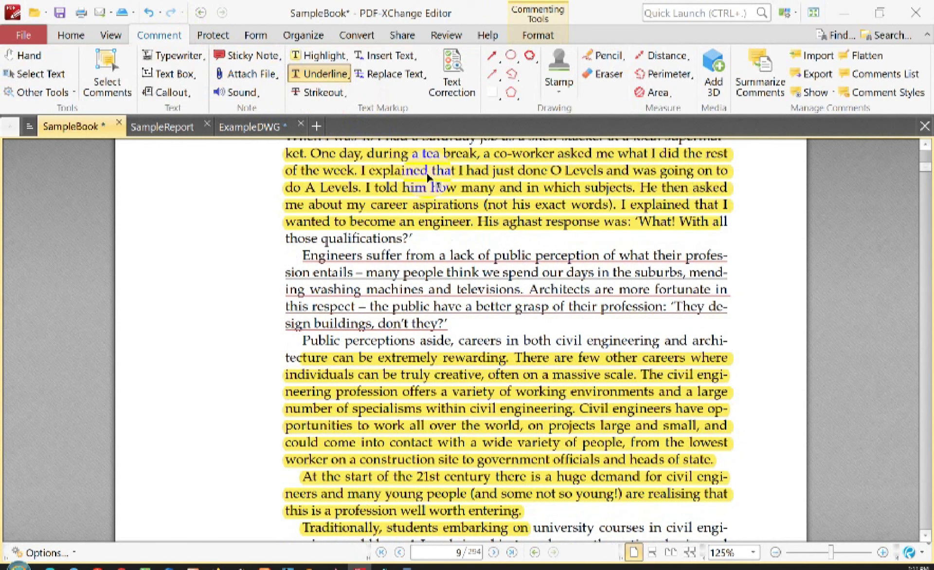
left_click(335, 95)
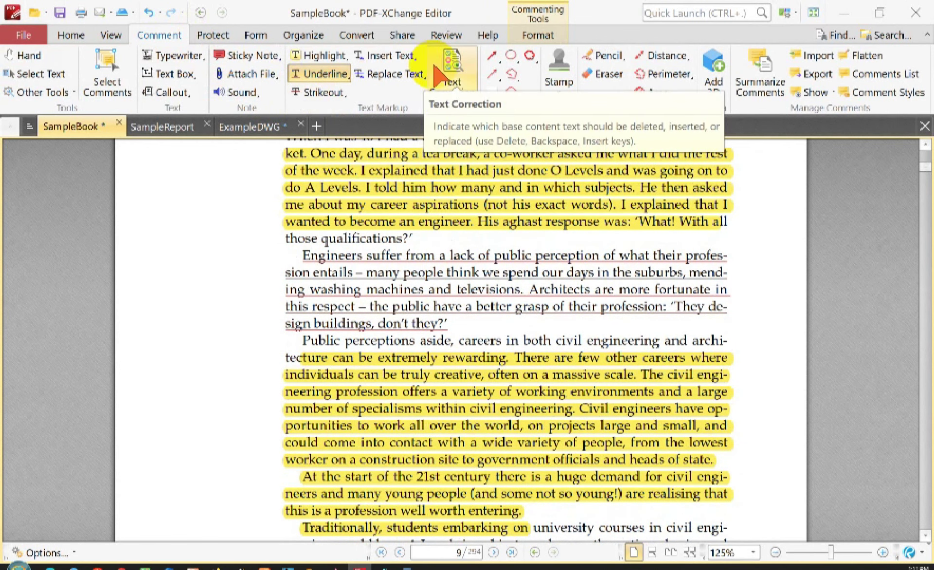